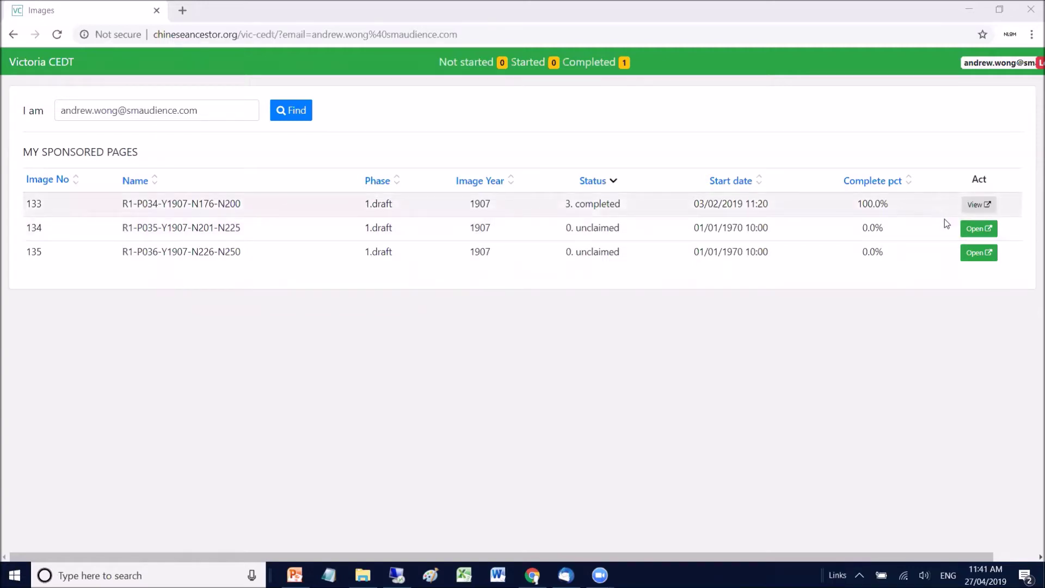
- Open image 134 for transcription and look over its register page and the blank transcription table
{"action": "left_click", "coordinate": [984, 229]}
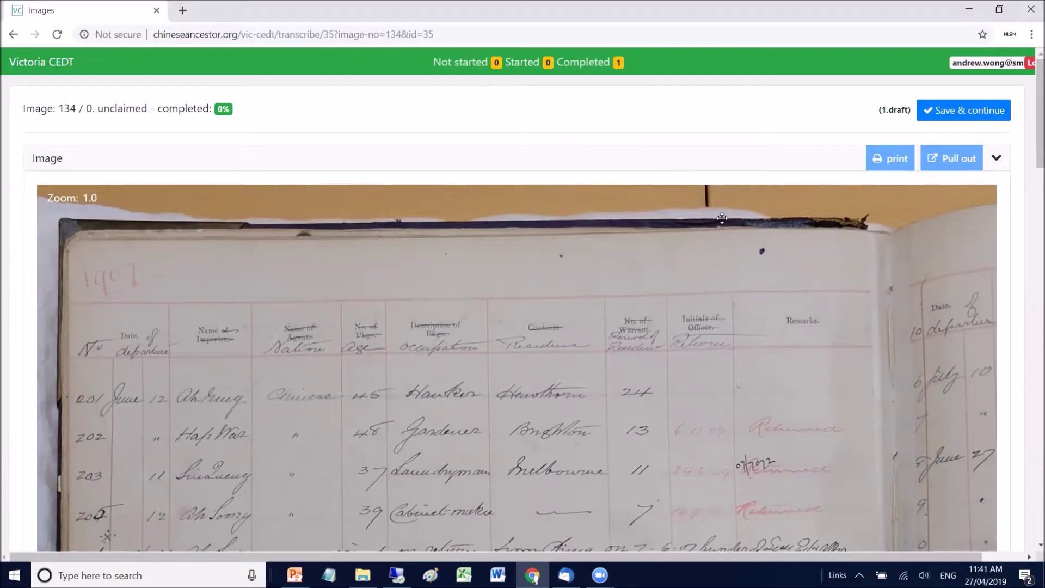
{"action": "left_click_drag", "start_coordinate": [1032, 122], "coordinate": [1031, 171]}
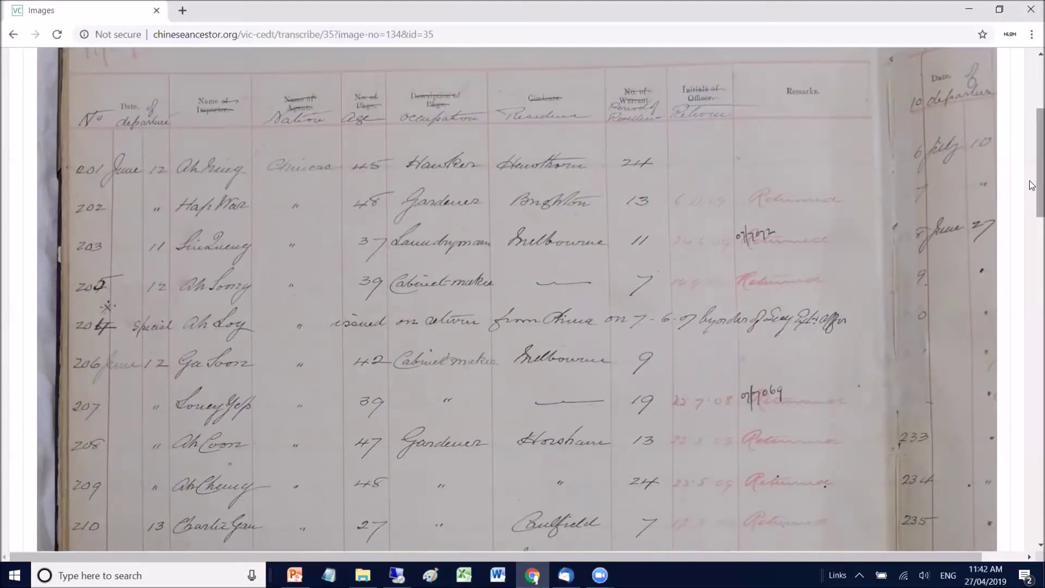
{"action": "left_click_drag", "start_coordinate": [1032, 184], "coordinate": [1032, 407]}
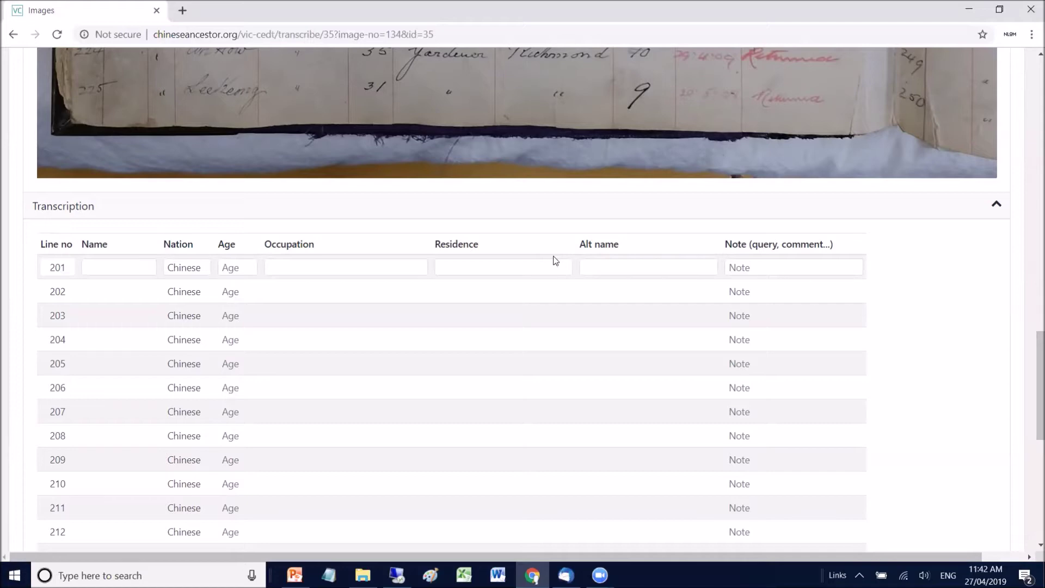
{"action": "left_click_drag", "start_coordinate": [1032, 374], "coordinate": [998, 158]}
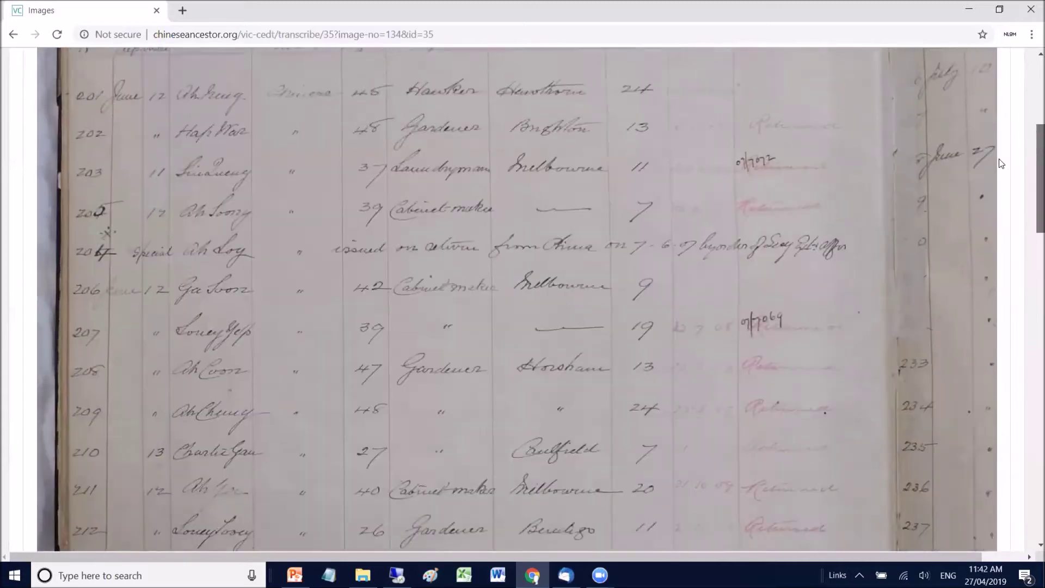
{"action": "left_click_drag", "start_coordinate": [1030, 222], "coordinate": [1030, 171]}
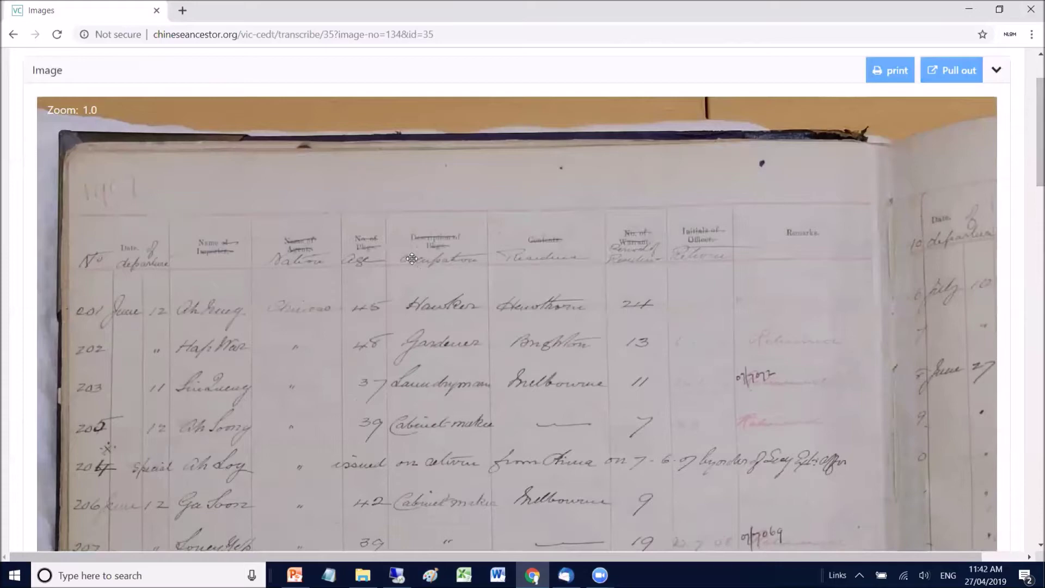
- Examine the handwritten column headings and entries of the 1907 register page at higher magnification, repositioning the image
{"action": "scroll", "coordinate": [415, 273], "scroll_direction": "up", "scroll_amount": 1}
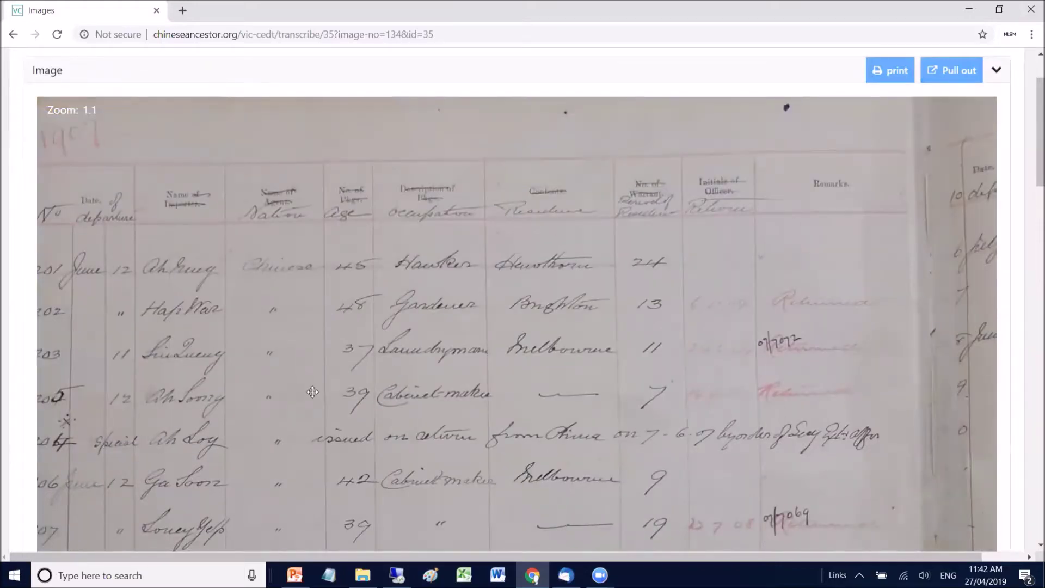
{"action": "scroll", "coordinate": [312, 392], "scroll_direction": "up", "scroll_amount": 2}
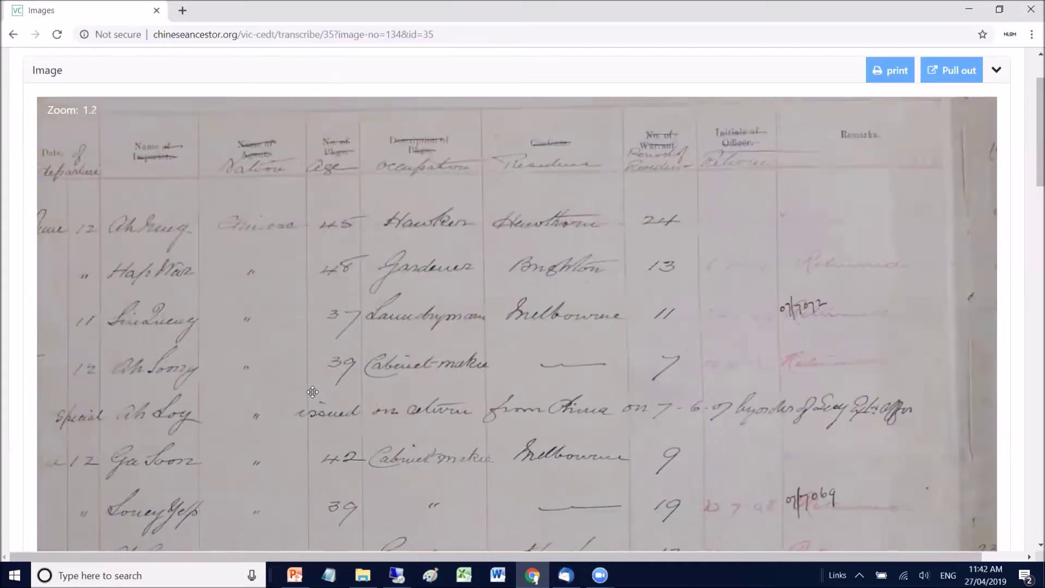
{"action": "scroll", "coordinate": [312, 392], "scroll_direction": "up", "scroll_amount": 2}
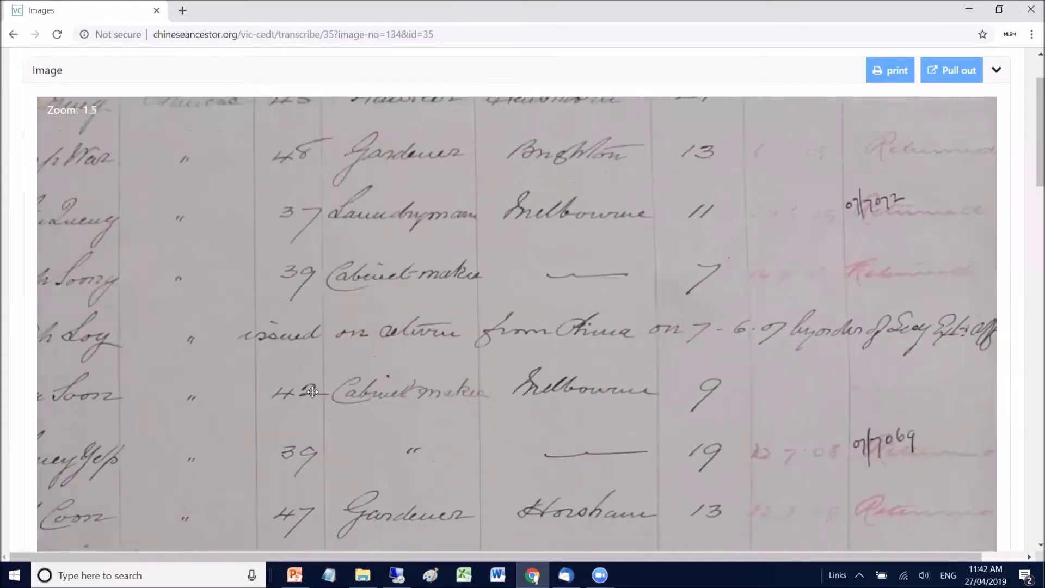
{"action": "scroll", "coordinate": [312, 392], "scroll_direction": "down", "scroll_amount": 2}
{"action": "scroll", "coordinate": [312, 392], "scroll_direction": "down", "scroll_amount": 1}
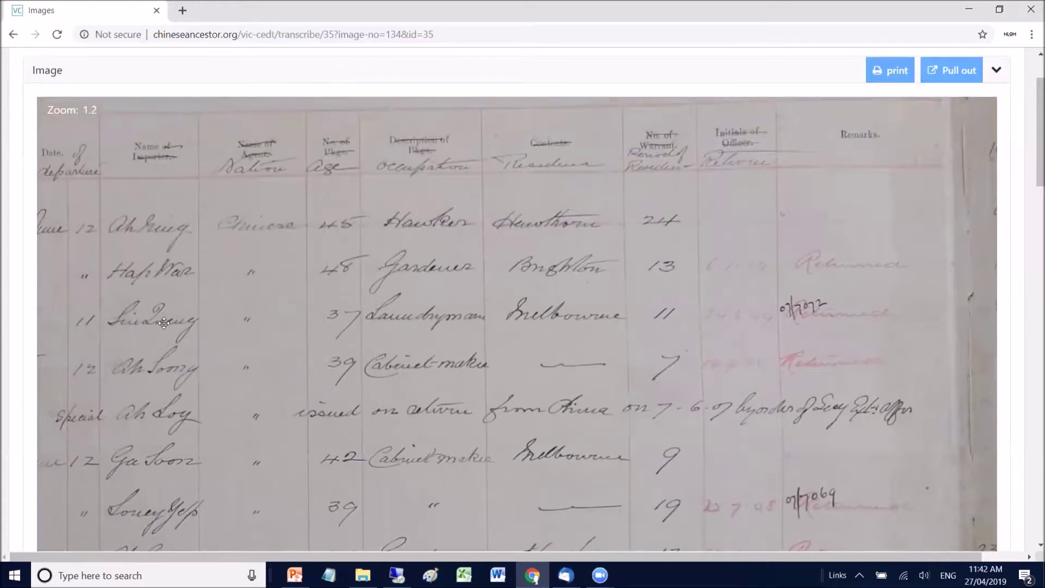
{"action": "left_click_drag", "start_coordinate": [174, 330], "coordinate": [323, 348]}
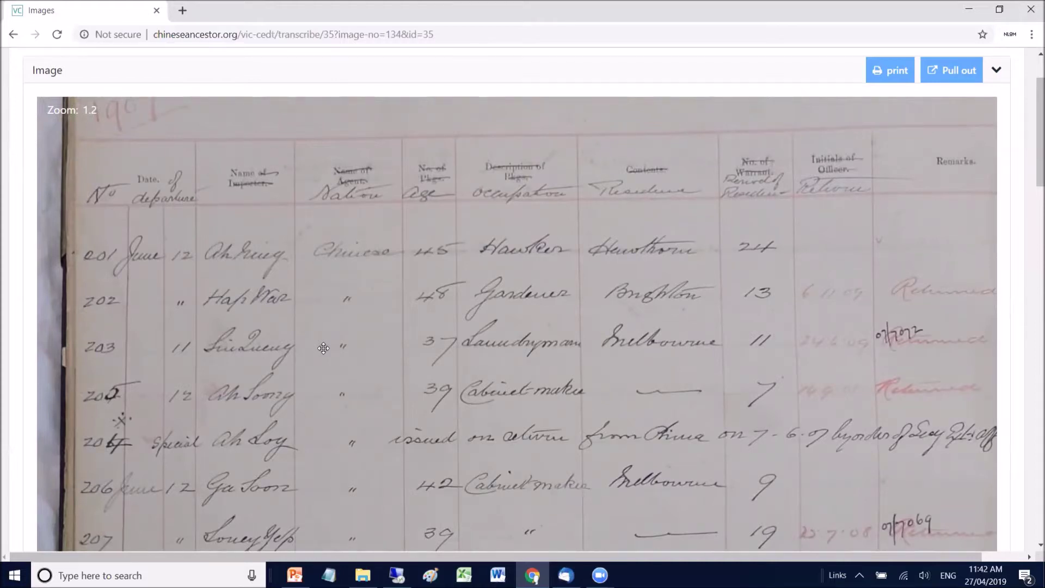
{"action": "left_click_drag", "start_coordinate": [522, 341], "coordinate": [339, 311]}
{"action": "left_click_drag", "start_coordinate": [404, 362], "coordinate": [473, 359]}
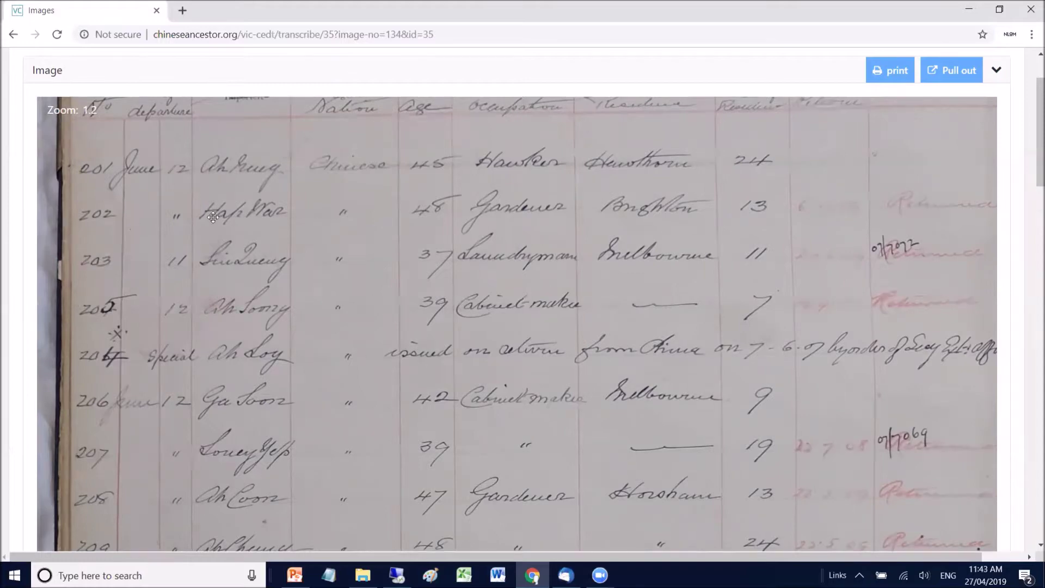
{"action": "scroll", "coordinate": [313, 294], "scroll_direction": "up", "scroll_amount": 3}
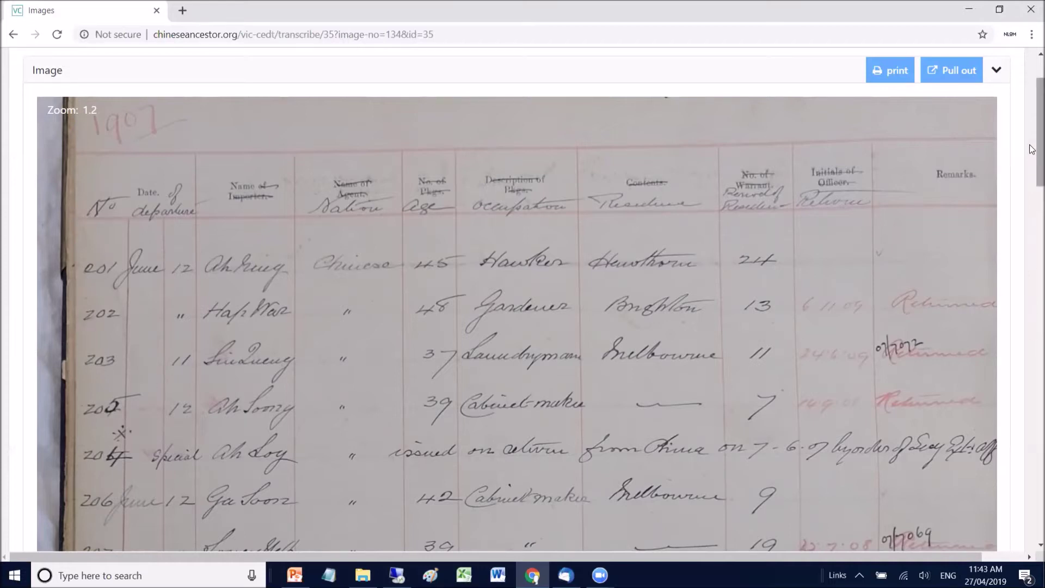
- Fill transcription line 201 with the person's name and age 31, keeping the nation Chinese
{"action": "left_click_drag", "start_coordinate": [1031, 149], "coordinate": [1032, 404]}
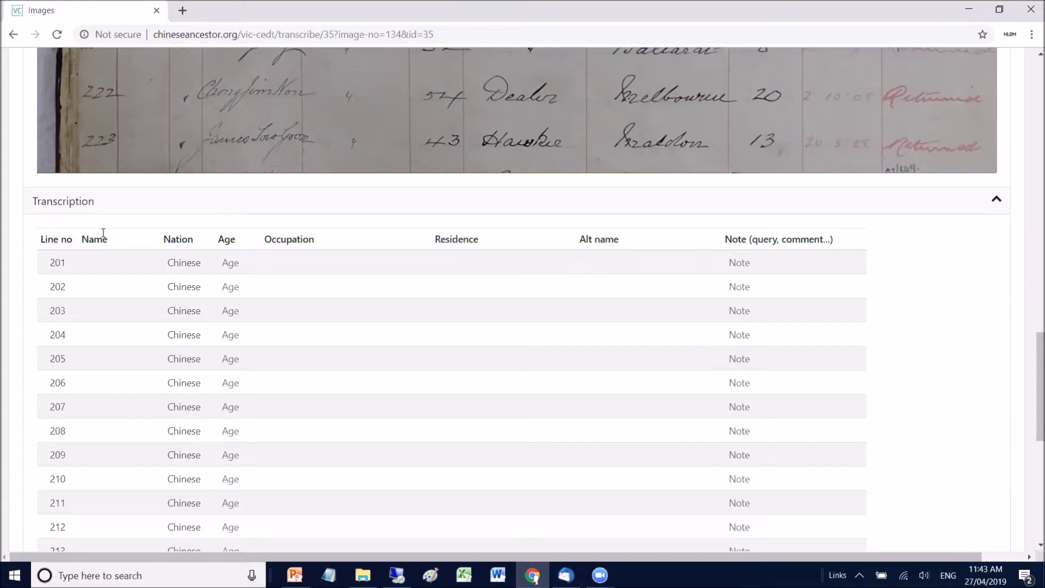
{"action": "left_click", "coordinate": [107, 263]}
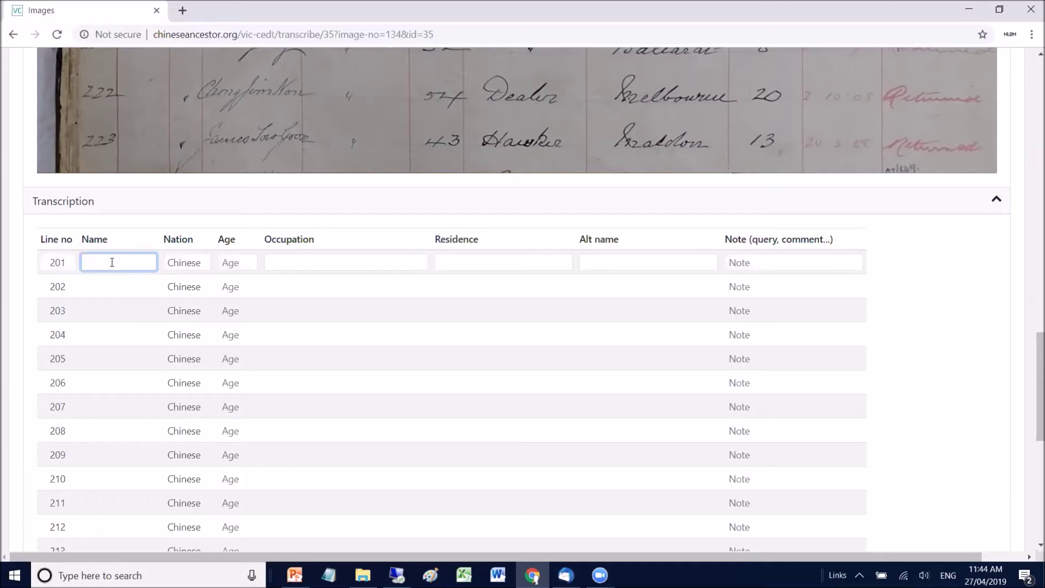
{"action": "scroll", "coordinate": [739, 108], "scroll_direction": "down", "scroll_amount": 2}
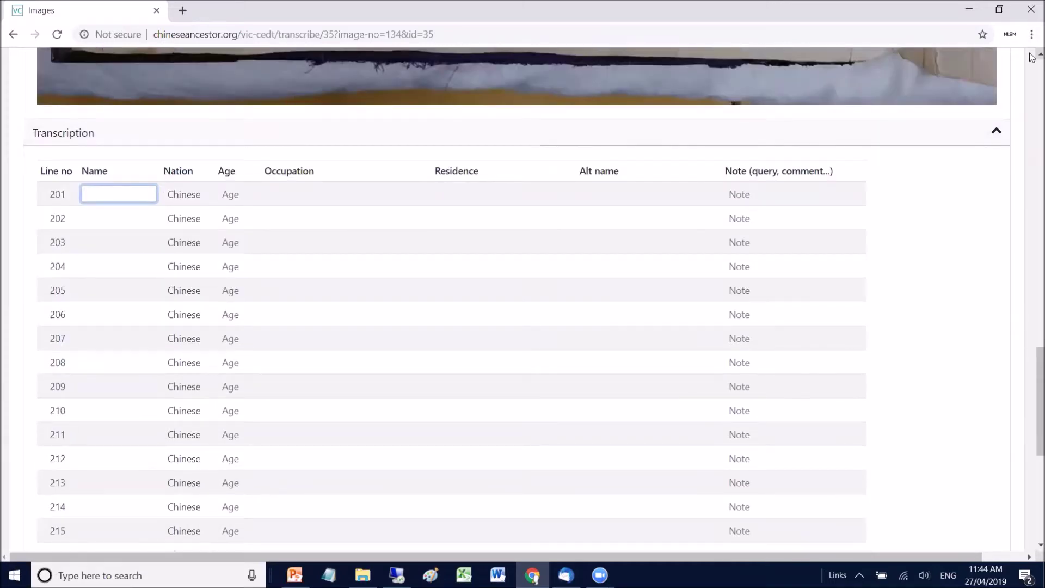
{"action": "scroll", "coordinate": [1030, 54], "scroll_direction": "up", "scroll_amount": 2}
{"action": "scroll", "coordinate": [1031, 56], "scroll_direction": "up", "scroll_amount": 1}
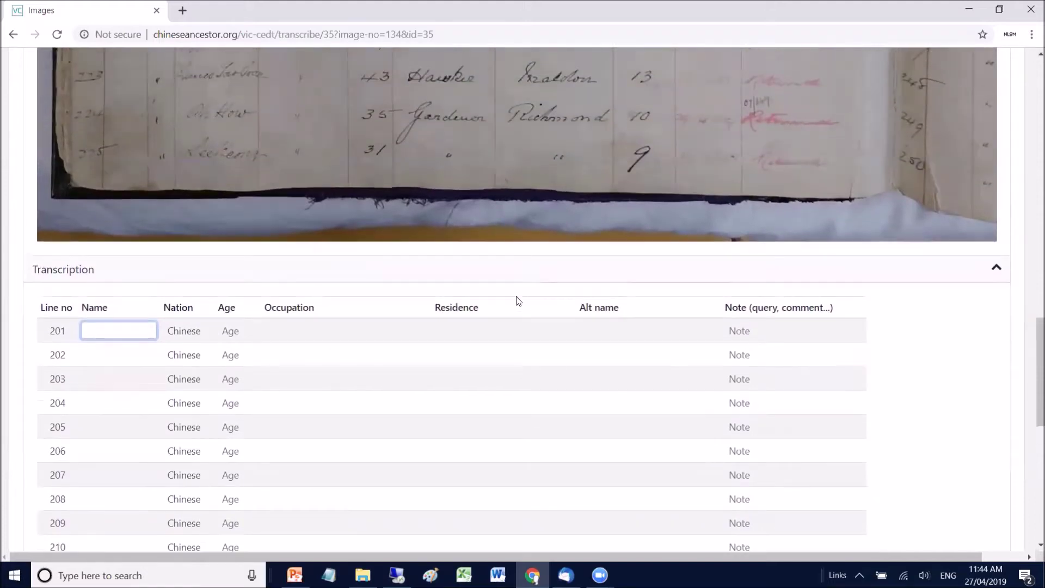
{"action": "type", "text": "L"}
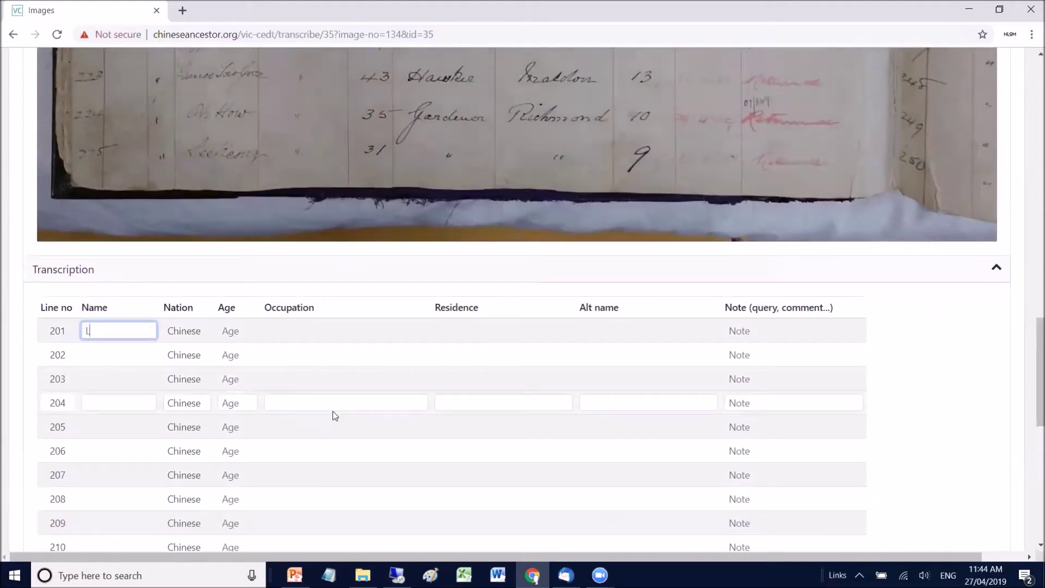
{"action": "type", "text": "ee Keong"}
{"action": "key", "text": "Tab"}
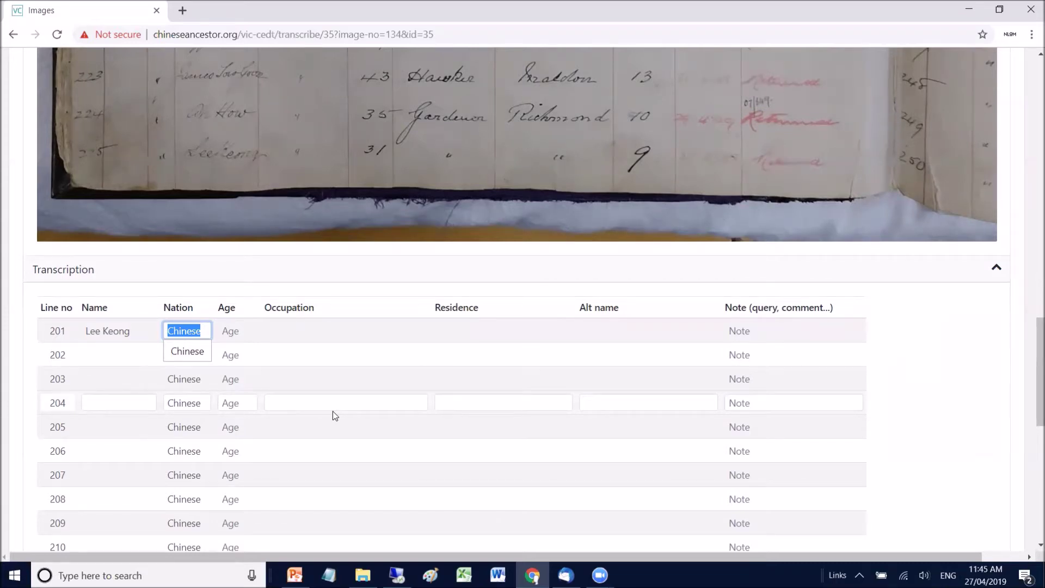
{"action": "key", "text": "Tab"}
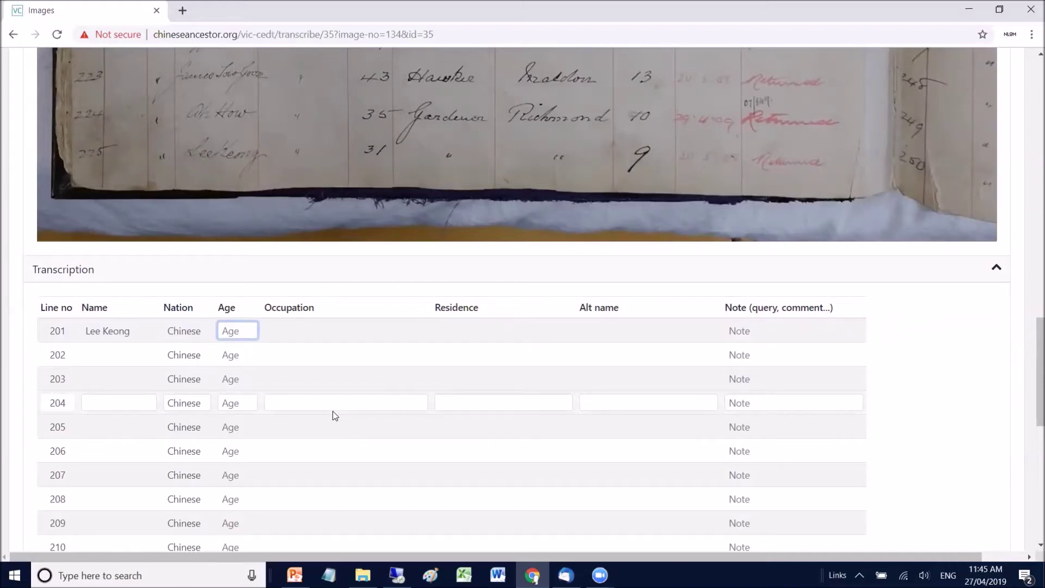
{"action": "type", "text": "31"}
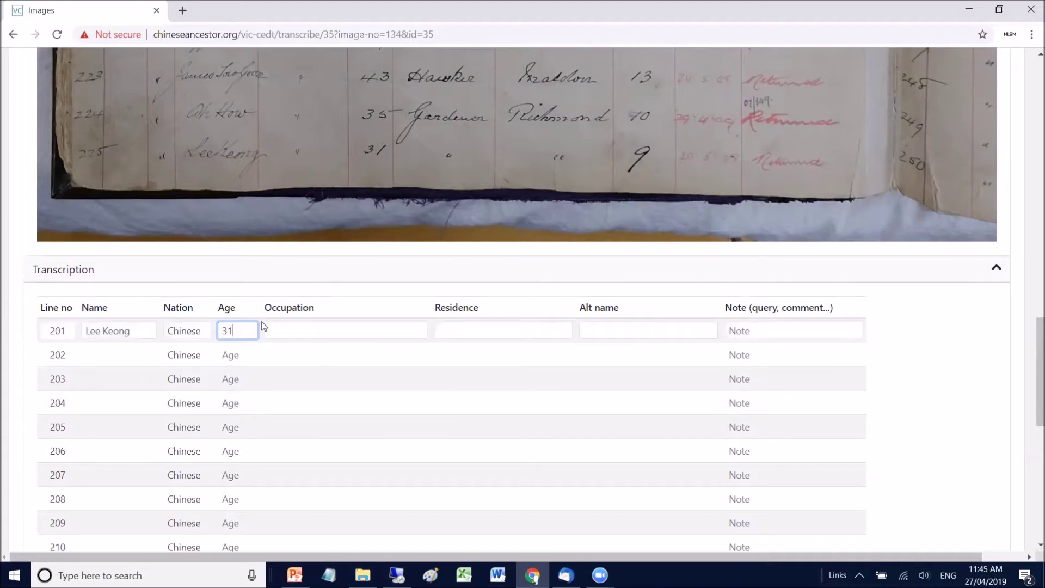
- Set the occupation in line 201 to the suggested value Cook
{"action": "key", "text": "Tab"}
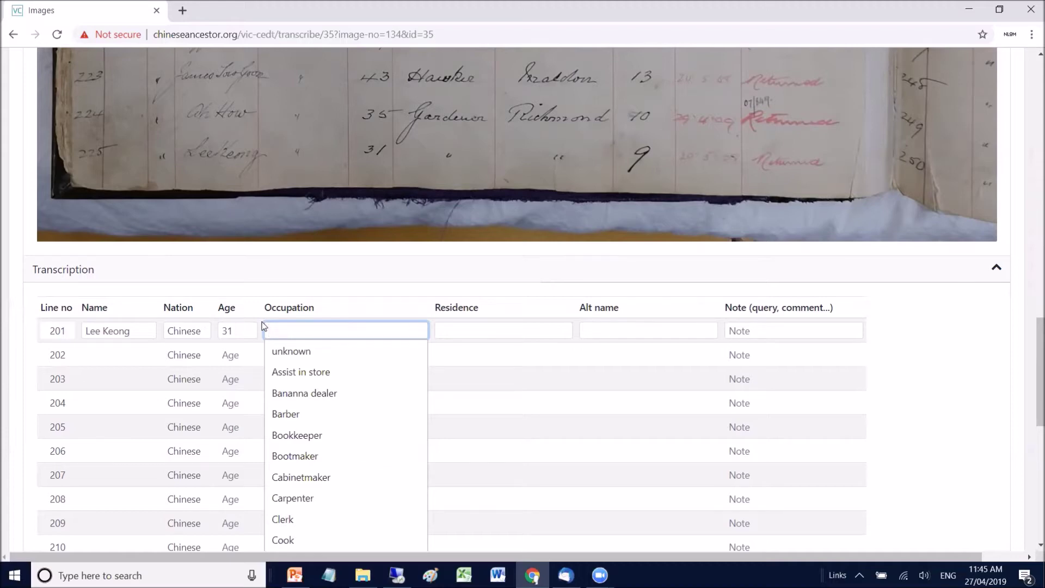
{"action": "type", "text": "c"}
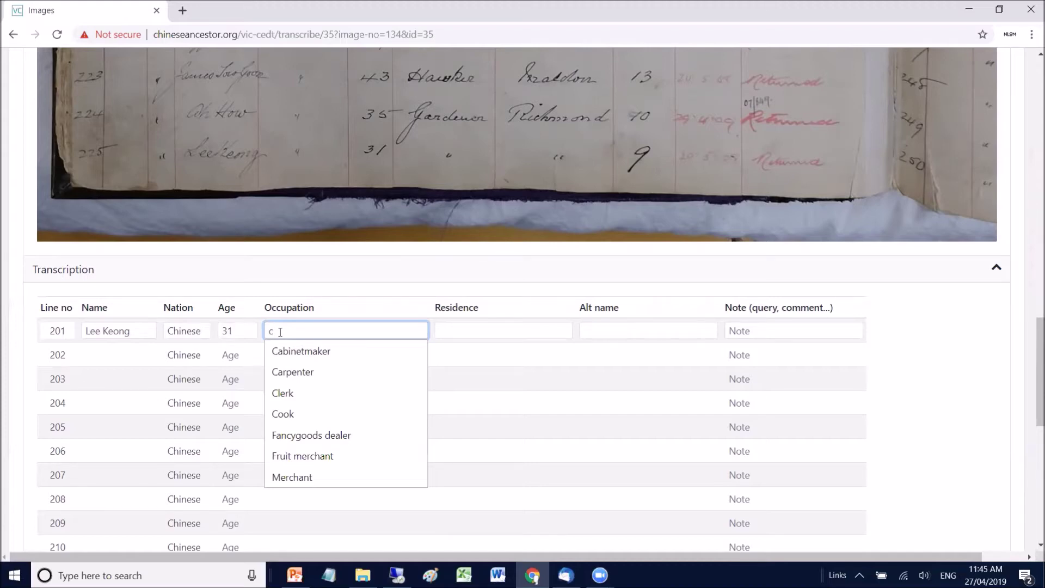
{"action": "type", "text": "o"}
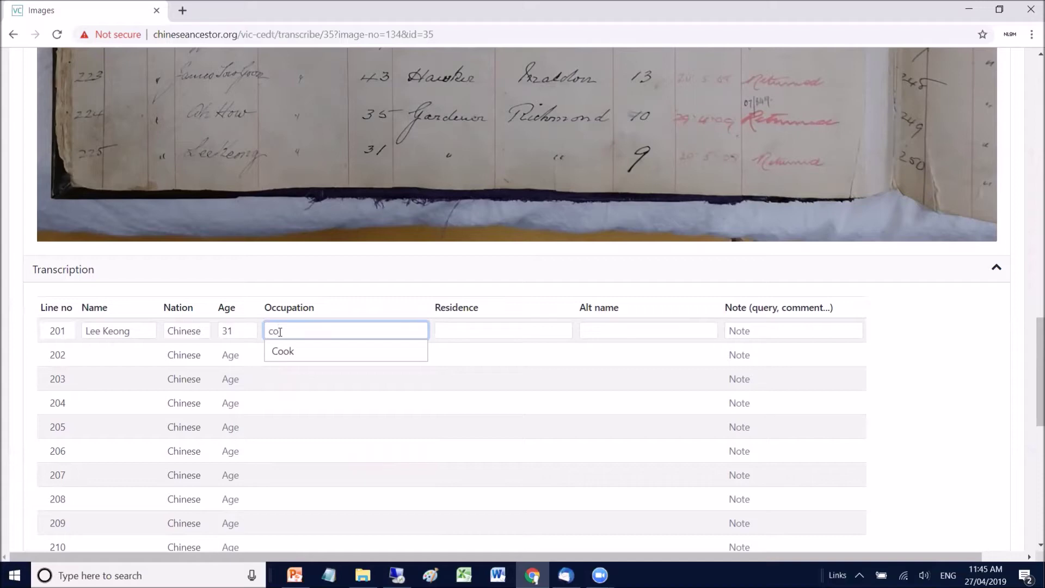
{"action": "key", "text": "Down"}
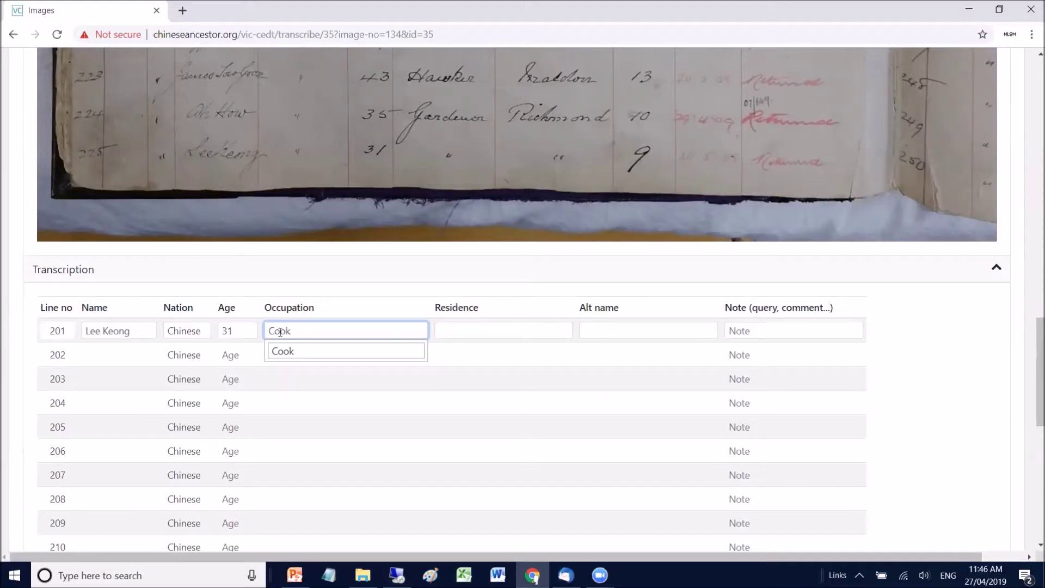
{"action": "key", "text": "Tab"}
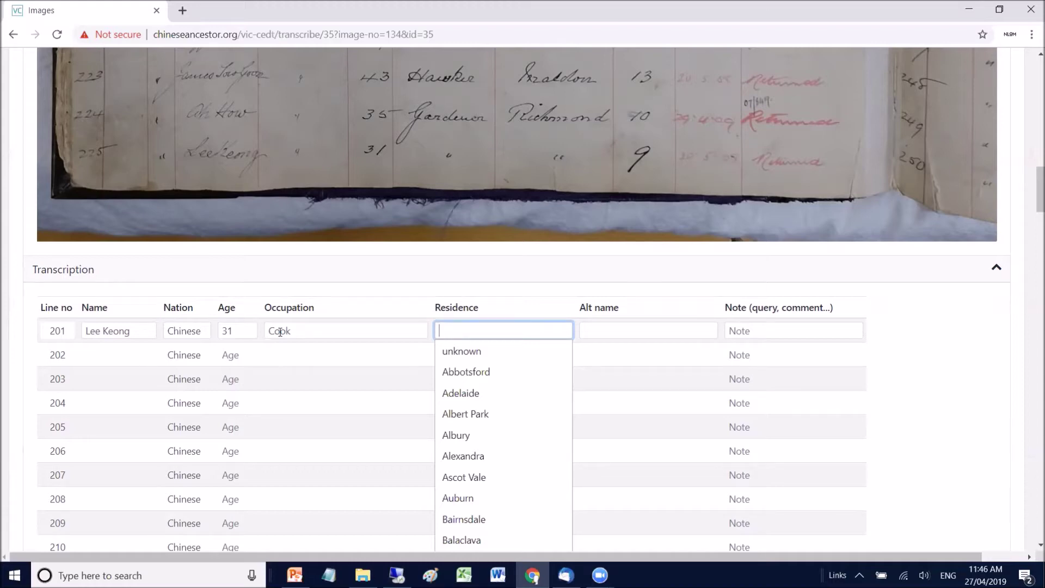
{"action": "type", "text": "br"}
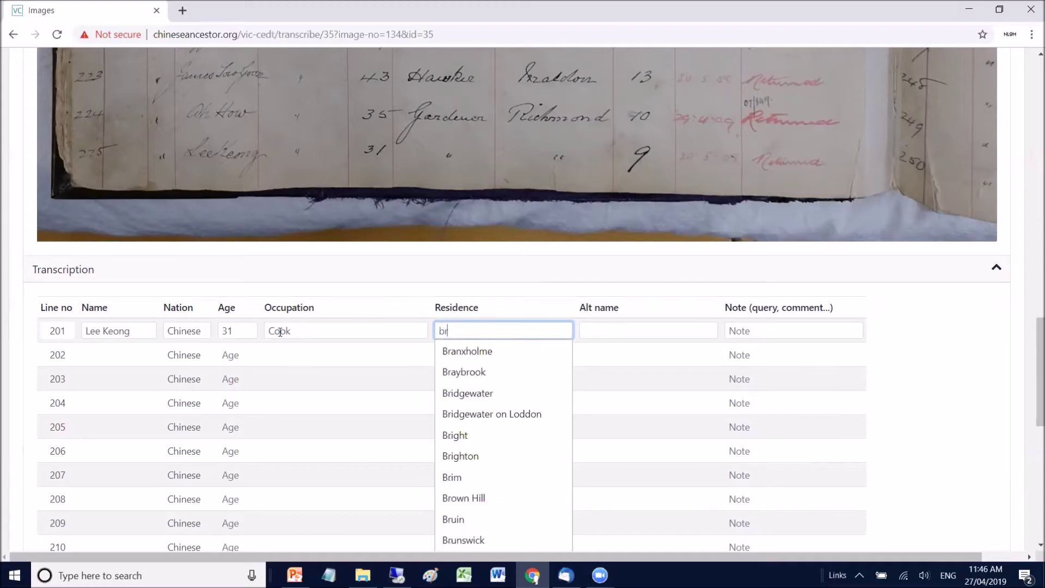
{"action": "type", "text": "i"}
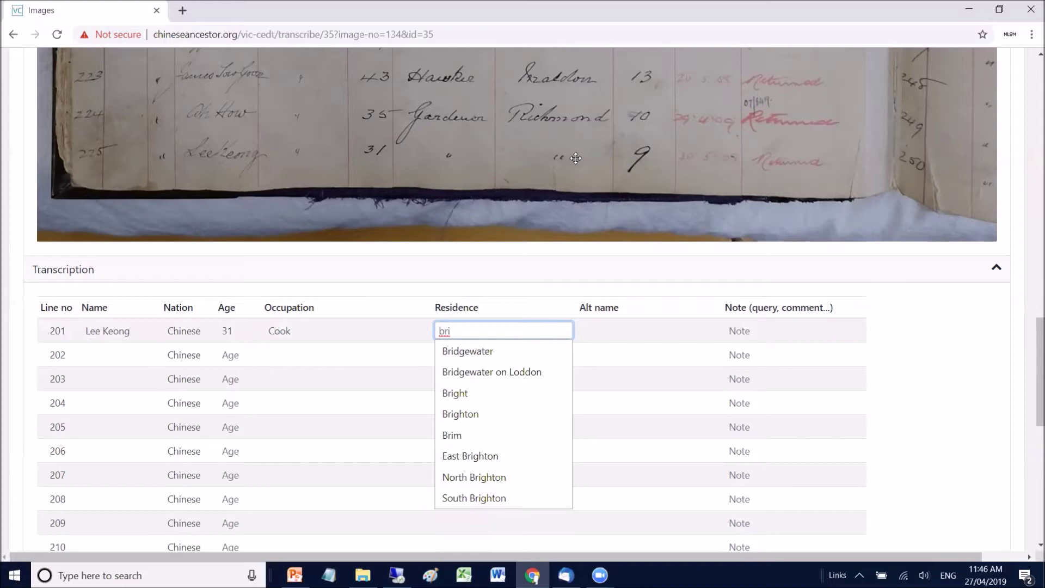
{"action": "key", "text": "BackSpace"}
{"action": "key", "text": "BackSpace"}
{"action": "key", "text": "BackSpace"}
- Set the residence in line 201 to Richmond from the suggestions matching "ric"
{"action": "type", "text": "ric"}
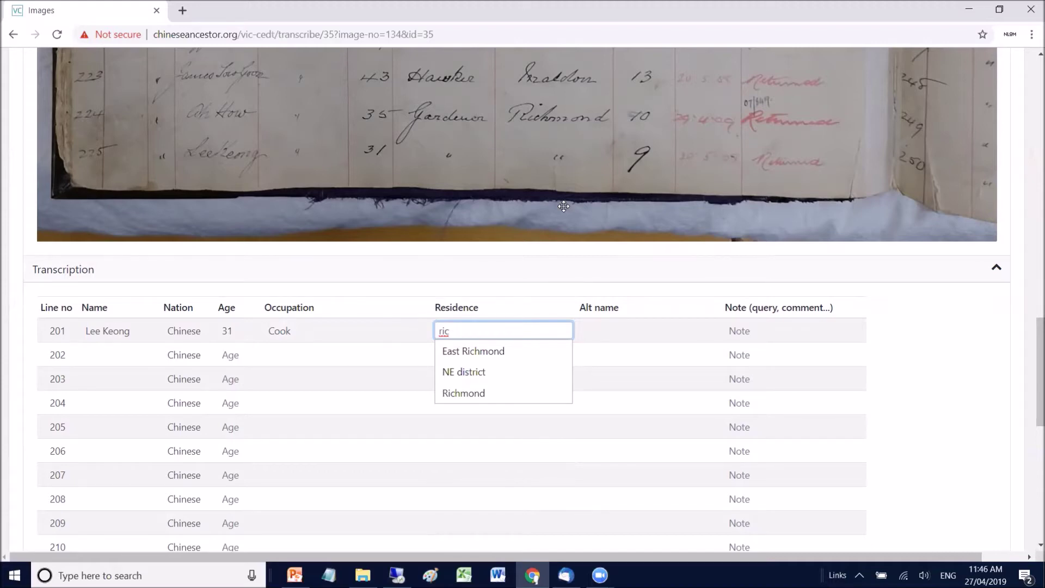
{"action": "key", "text": "Down"}
{"action": "key", "text": "Down"}
{"action": "key", "text": "Down"}
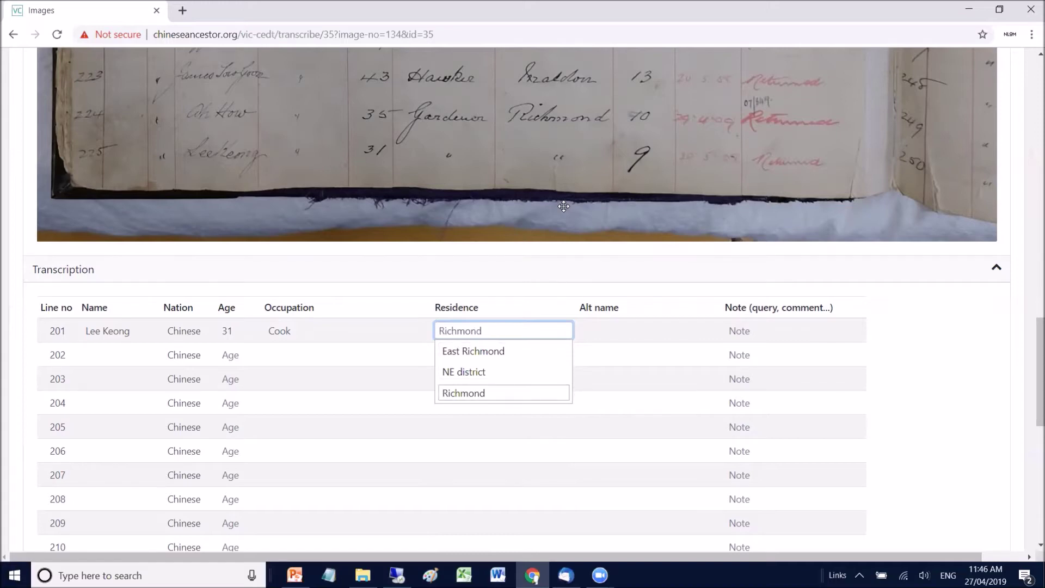
{"action": "key", "text": "Tab"}
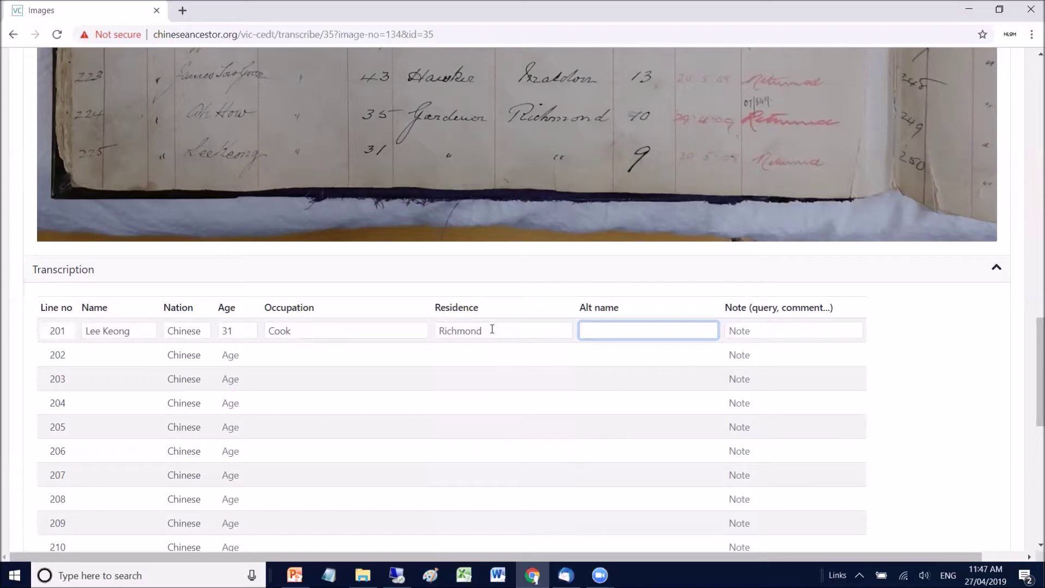
- Try the unlisted place "ormond" as the residence in line 201, and clear it again
{"action": "left_click", "coordinate": [447, 329]}
{"action": "double_click", "coordinate": [447, 329]}
{"action": "type", "text": "orm"}
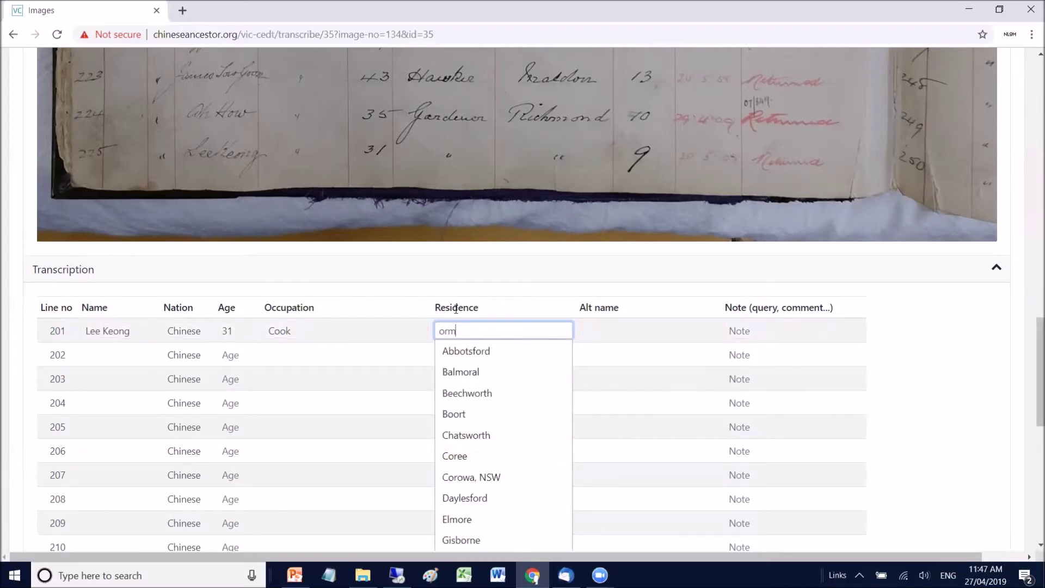
{"action": "type", "text": "ond"}
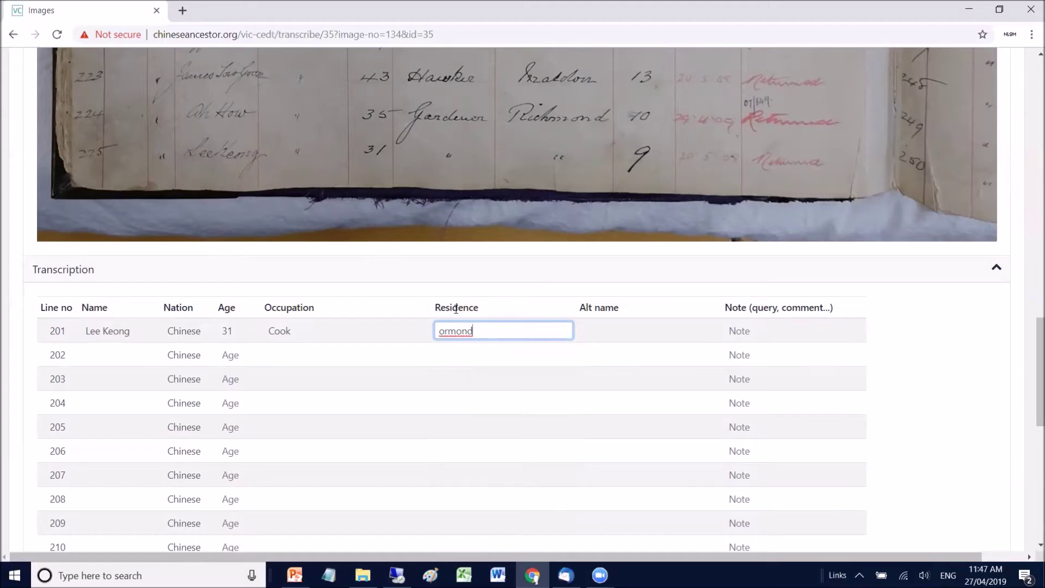
{"action": "key", "text": "BackSpace"}
{"action": "key", "text": "BackSpace"}
{"action": "key", "text": "BackSpace"}
{"action": "key", "text": "BackSpace"}
{"action": "key", "text": "BackSpace"}
{"action": "key", "text": "BackSpace"}
- Enter Richmond again as the residence in line 201, using the suggestions for "ric"
{"action": "type", "text": "ric"}
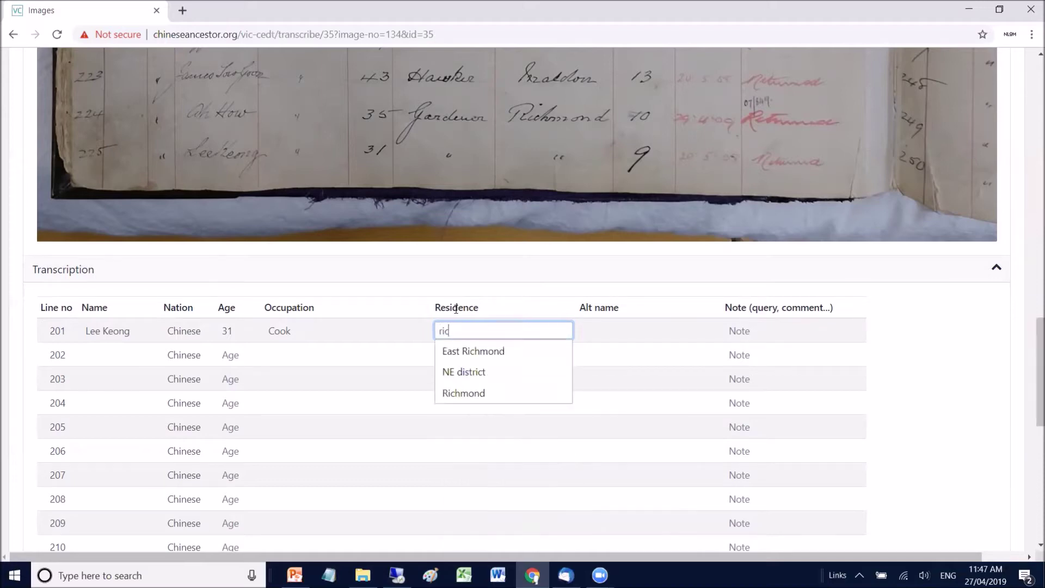
{"action": "key", "text": "Down"}
{"action": "key", "text": "Down"}
{"action": "key", "text": "Down"}
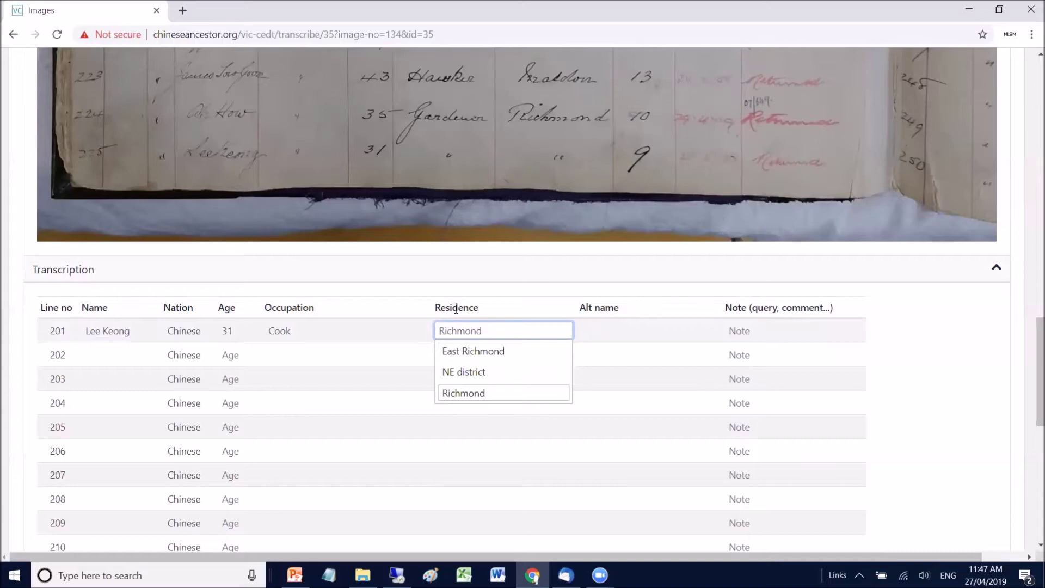
{"action": "key", "text": "Tab"}
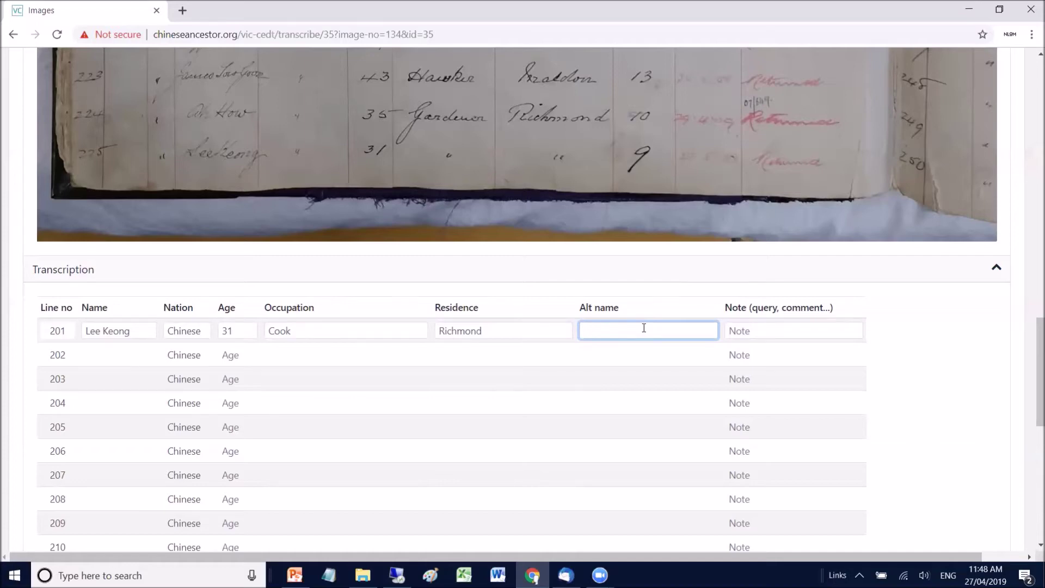
- Enter an alternative reading of the person's name in line 201 and leave the line's note empty
{"action": "type", "text": "Lee Keeng"}
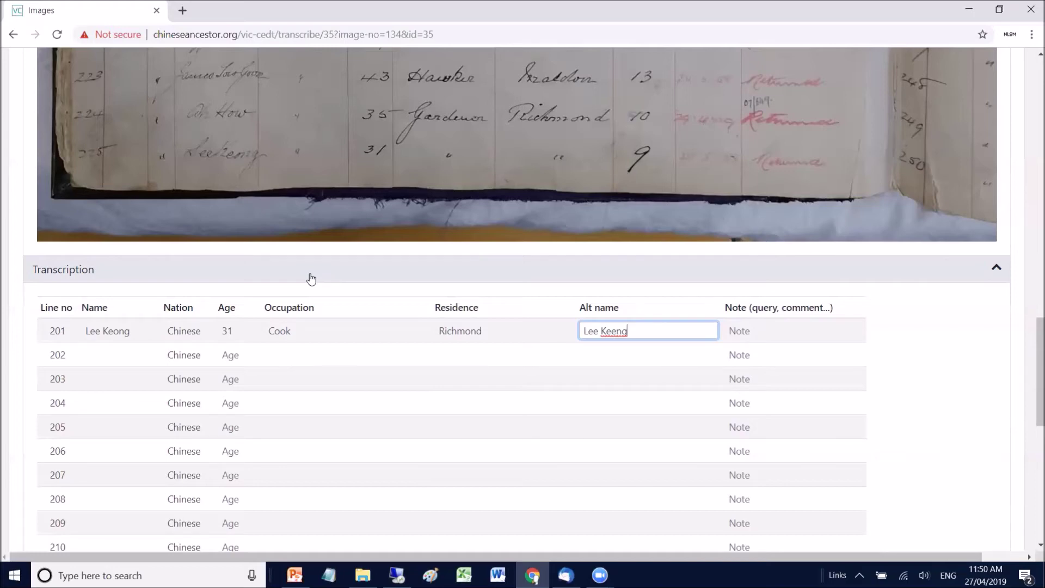
{"action": "key", "text": "Tab"}
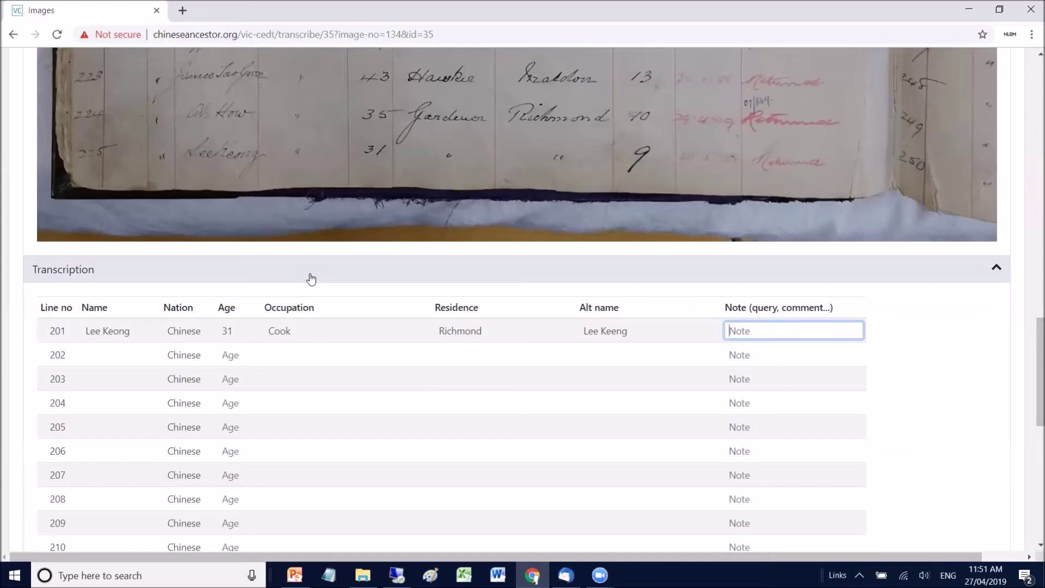
{"action": "key", "text": "Tab"}
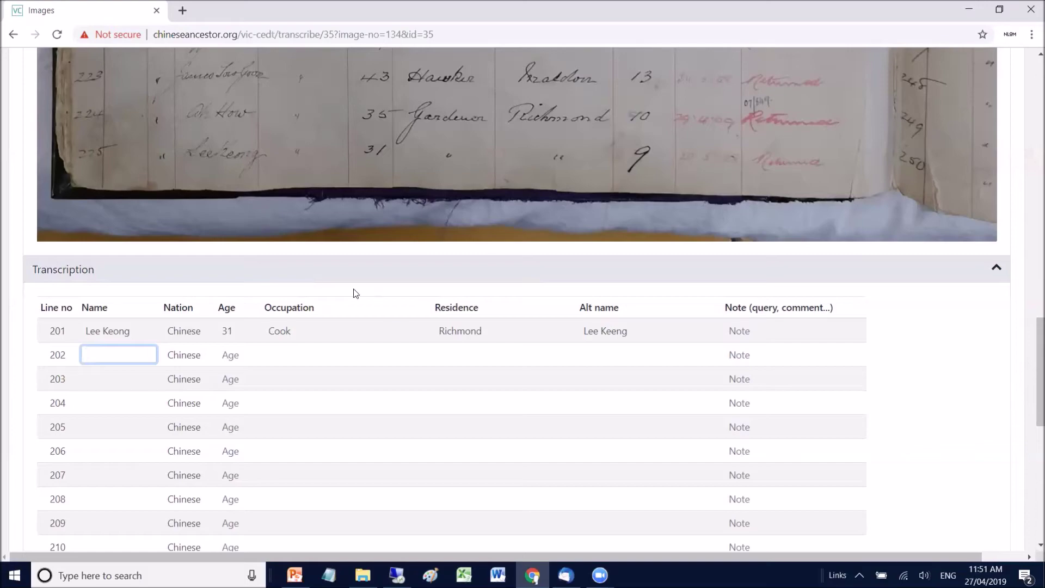
- Compare the register page with the transcription table, and return to the list of sponsored pages
{"action": "scroll", "coordinate": [1030, 89], "scroll_direction": "up", "scroll_amount": 10}
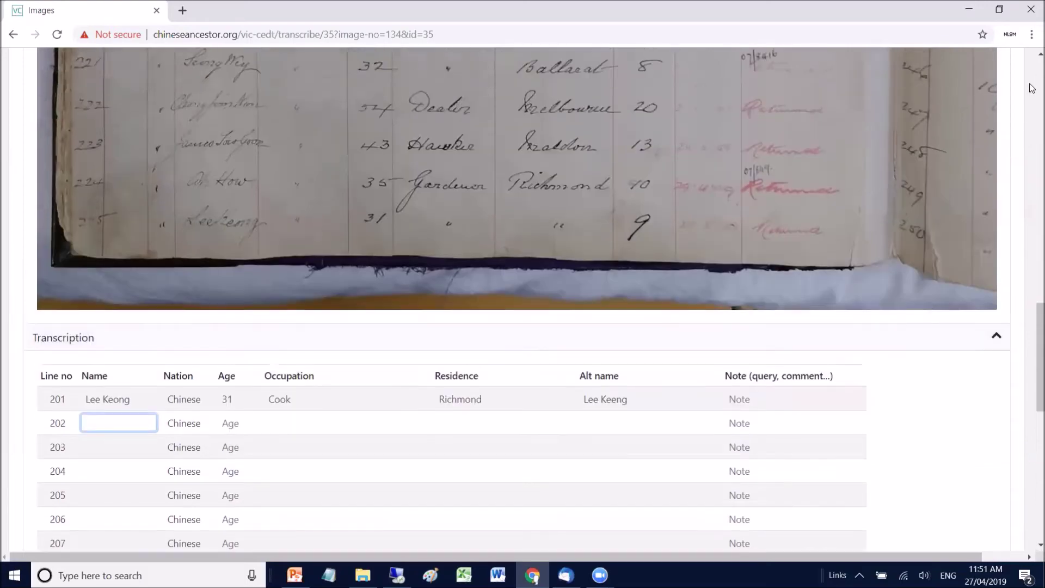
{"action": "scroll", "coordinate": [1030, 89], "scroll_direction": "up", "scroll_amount": 8}
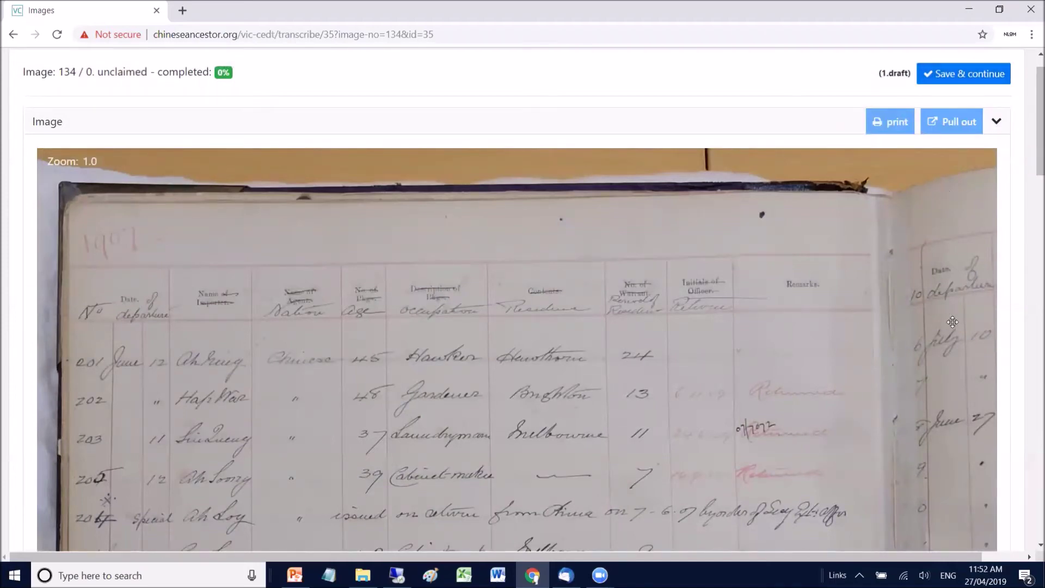
{"action": "scroll", "coordinate": [1031, 185], "scroll_direction": "down", "scroll_amount": 1}
{"action": "left_click_drag", "start_coordinate": [1031, 185], "coordinate": [1032, 415]}
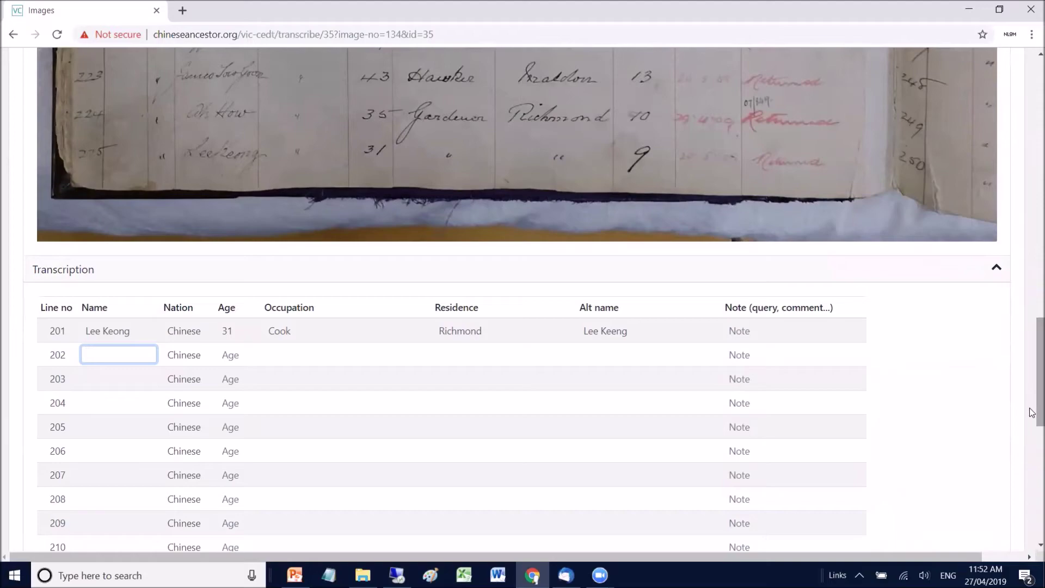
{"action": "left_click_drag", "start_coordinate": [1032, 412], "coordinate": [1031, 146]}
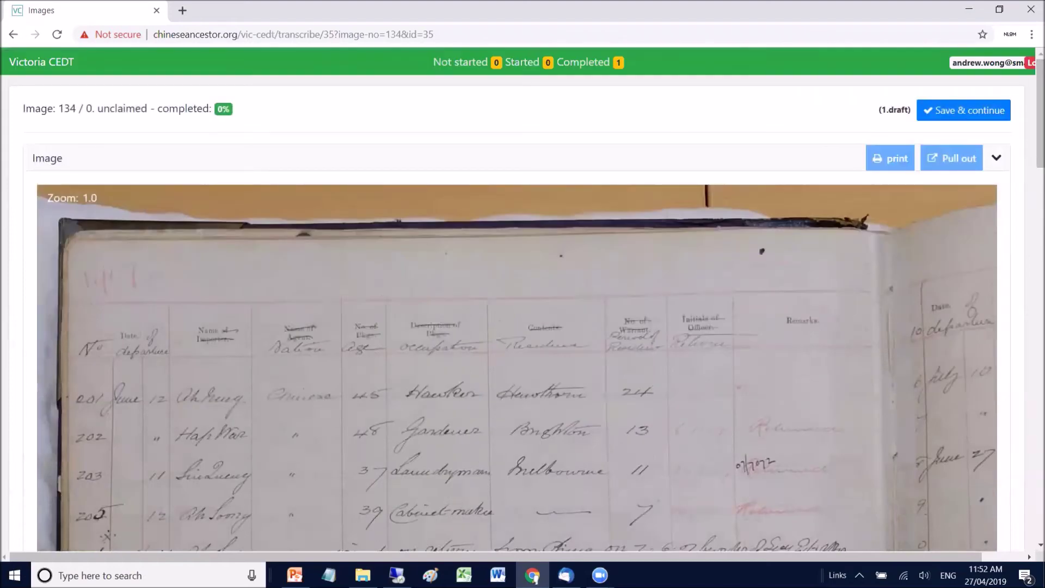
{"action": "left_click", "coordinate": [60, 64]}
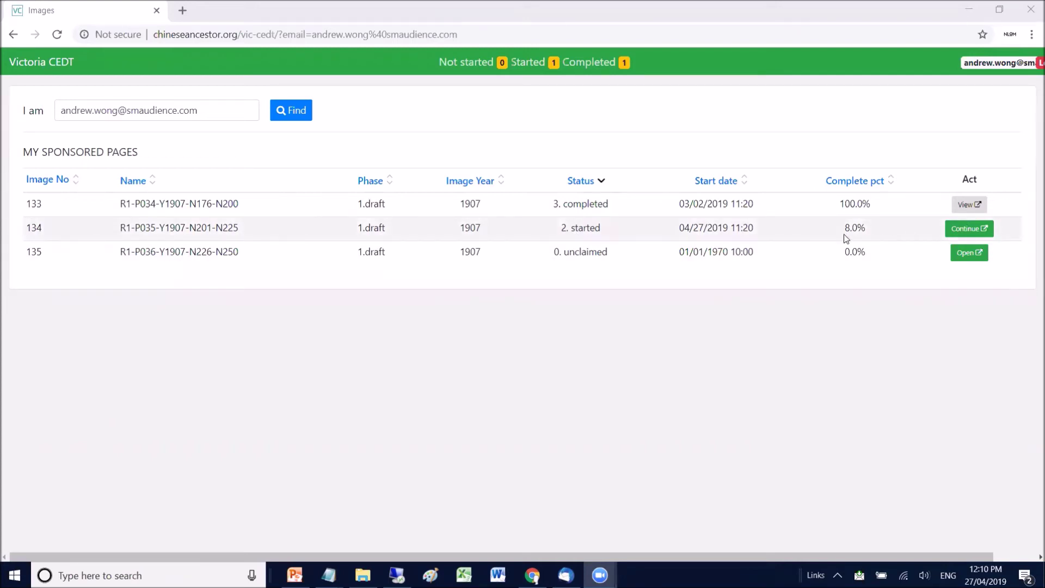
- Continue the started transcription of image 134 and look over its register page and transcription rows
{"action": "left_click", "coordinate": [954, 229]}
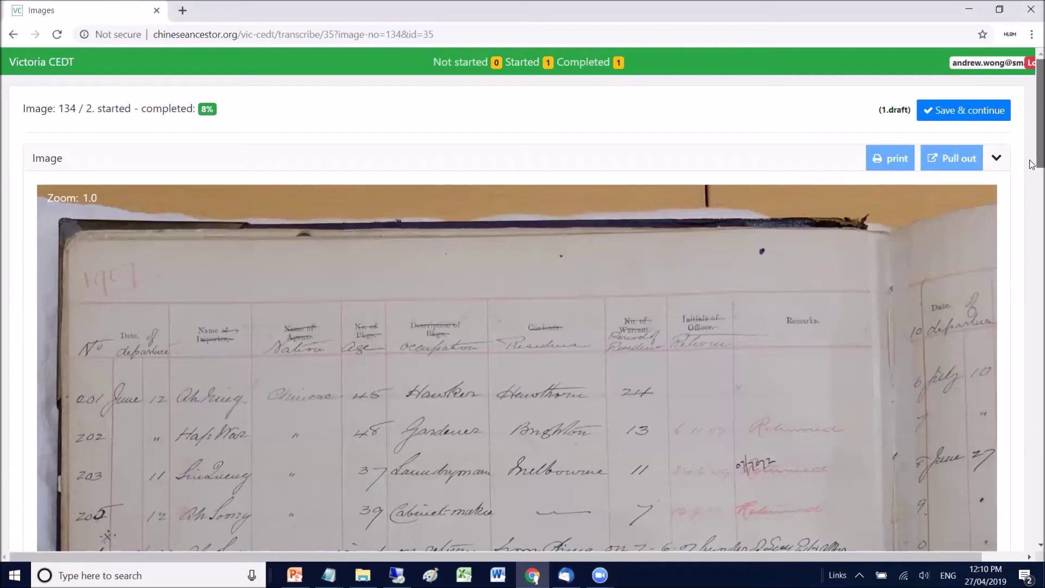
{"action": "scroll", "coordinate": [1030, 168], "scroll_direction": "down", "scroll_amount": 1}
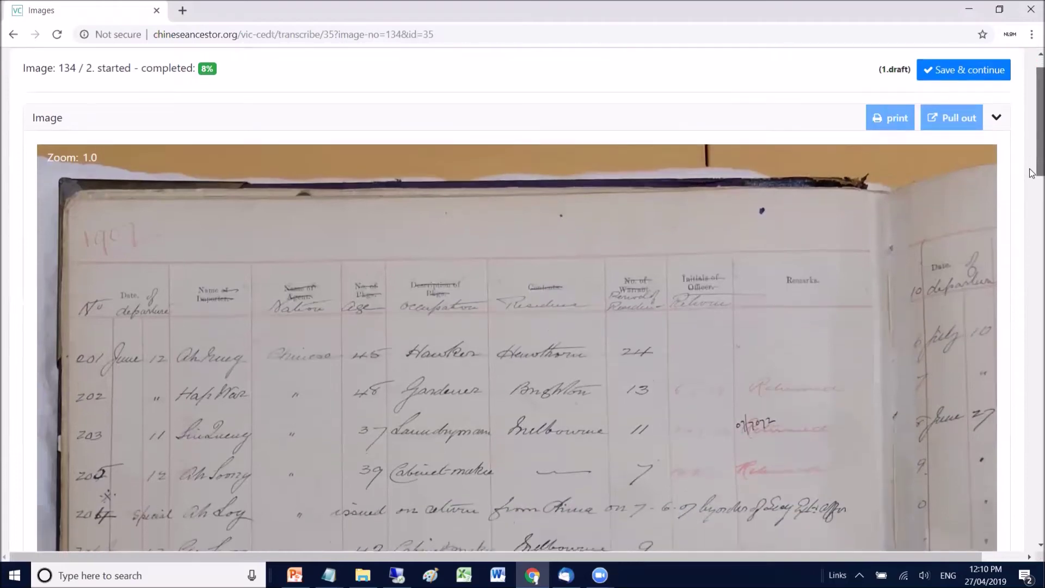
{"action": "scroll", "coordinate": [1030, 174], "scroll_direction": "down", "scroll_amount": 1}
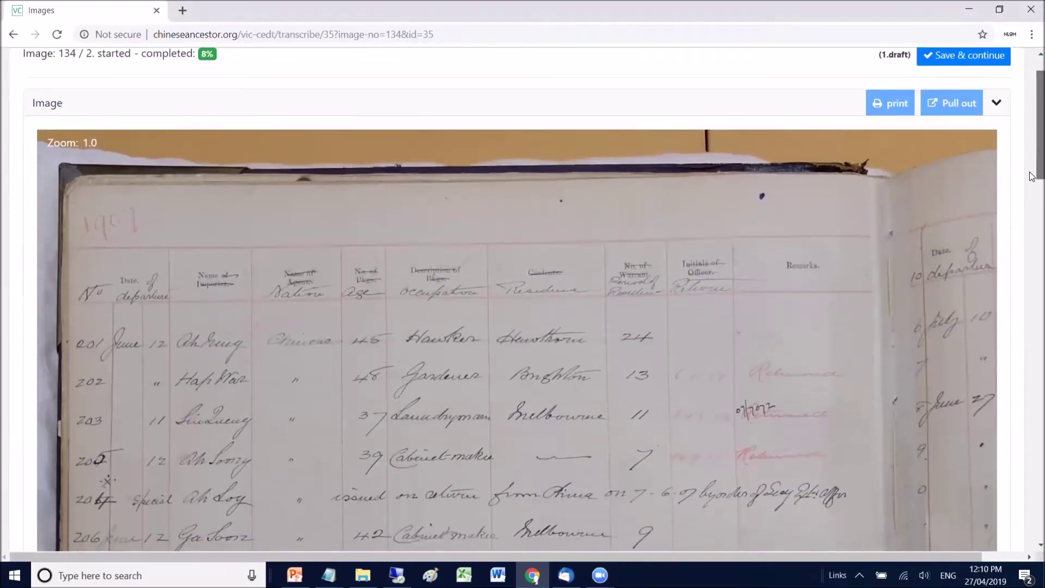
{"action": "left_click_drag", "start_coordinate": [1031, 175], "coordinate": [1030, 430]}
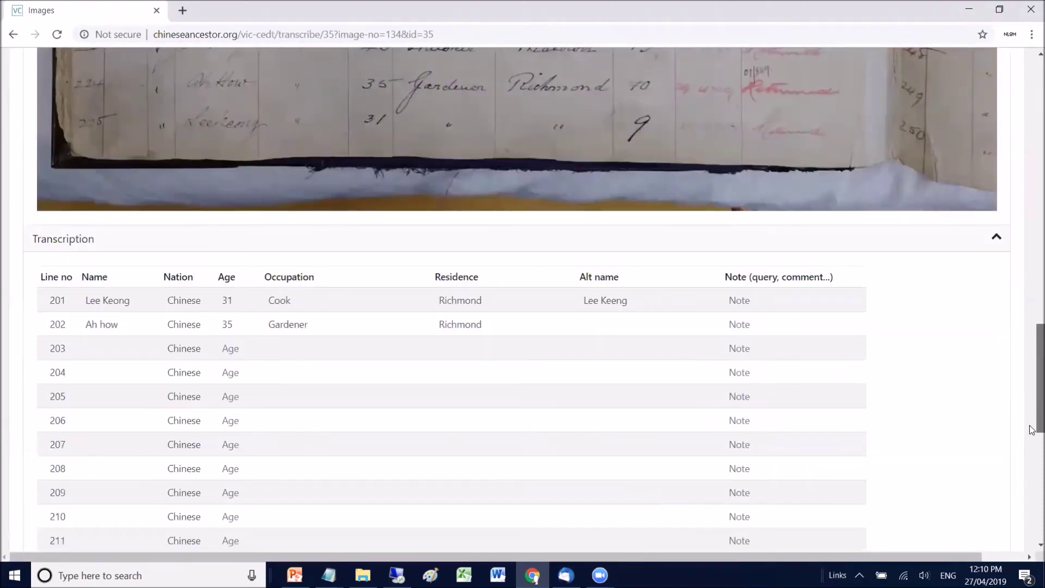
{"action": "left_click_drag", "start_coordinate": [1030, 430], "coordinate": [1031, 191]}
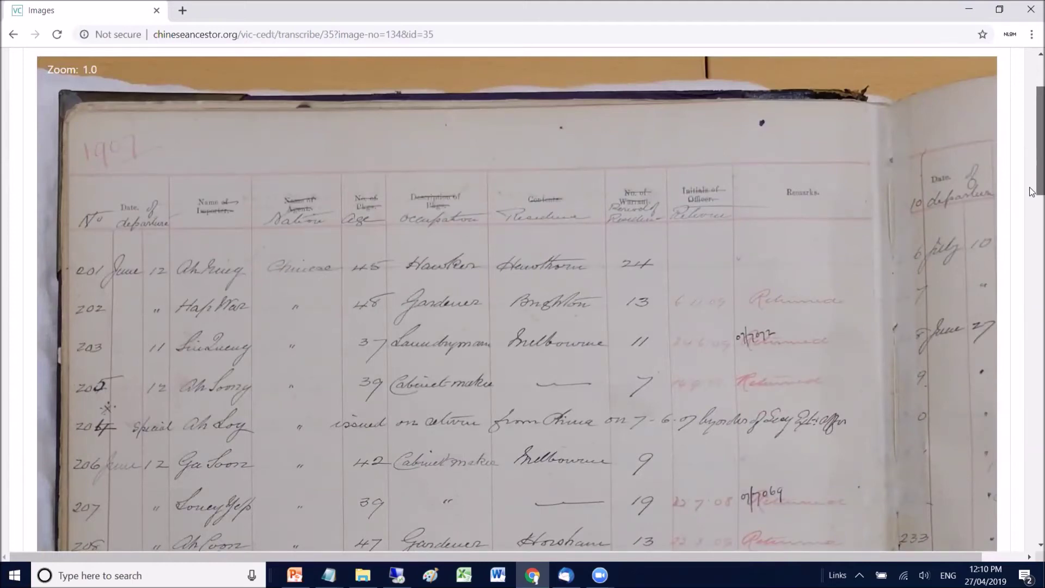
{"action": "scroll", "coordinate": [1032, 196], "scroll_direction": "down", "scroll_amount": 1}
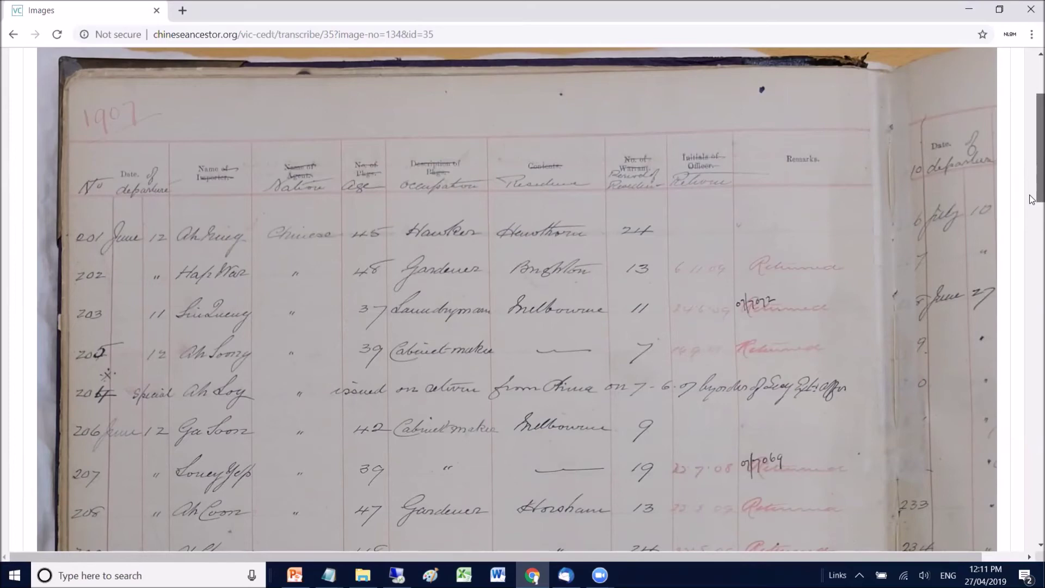
{"action": "scroll", "coordinate": [1031, 199], "scroll_direction": "up", "scroll_amount": 3}
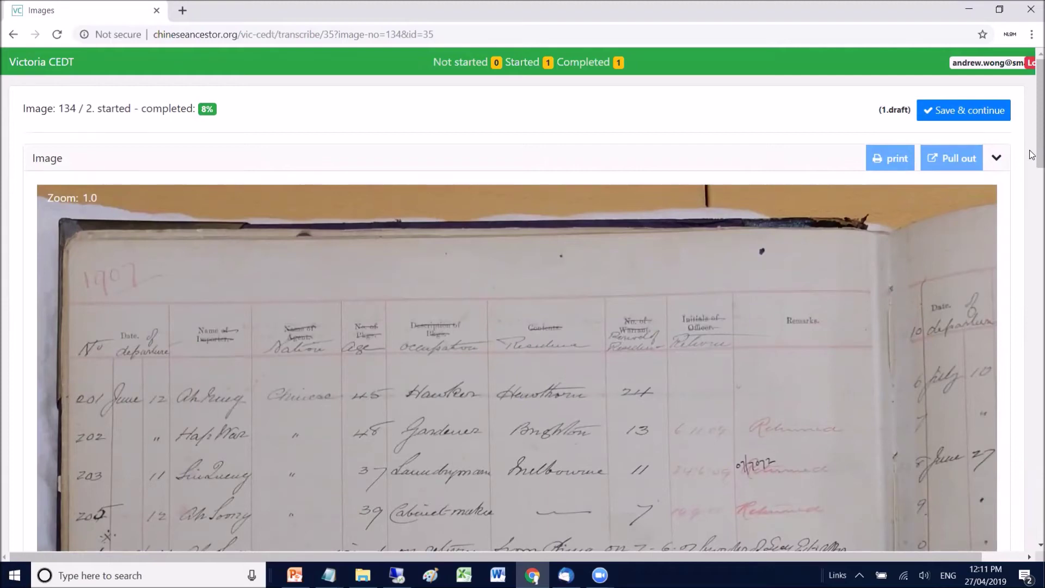
- Pull the register image out into a separate preview window, enlarge that window and move it into the screen corner
{"action": "left_click", "coordinate": [947, 163]}
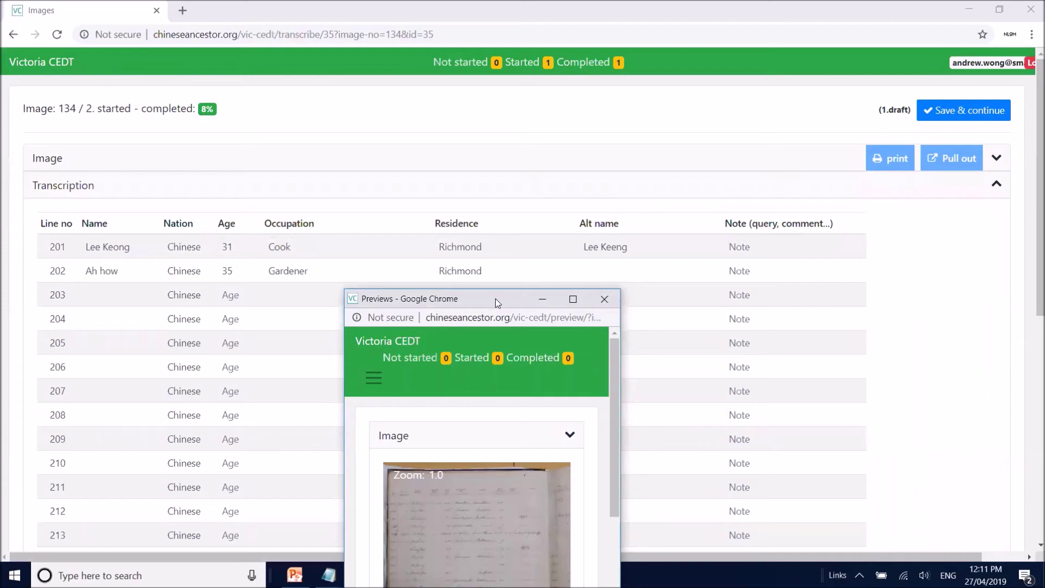
{"action": "left_click_drag", "start_coordinate": [495, 298], "coordinate": [212, 78]}
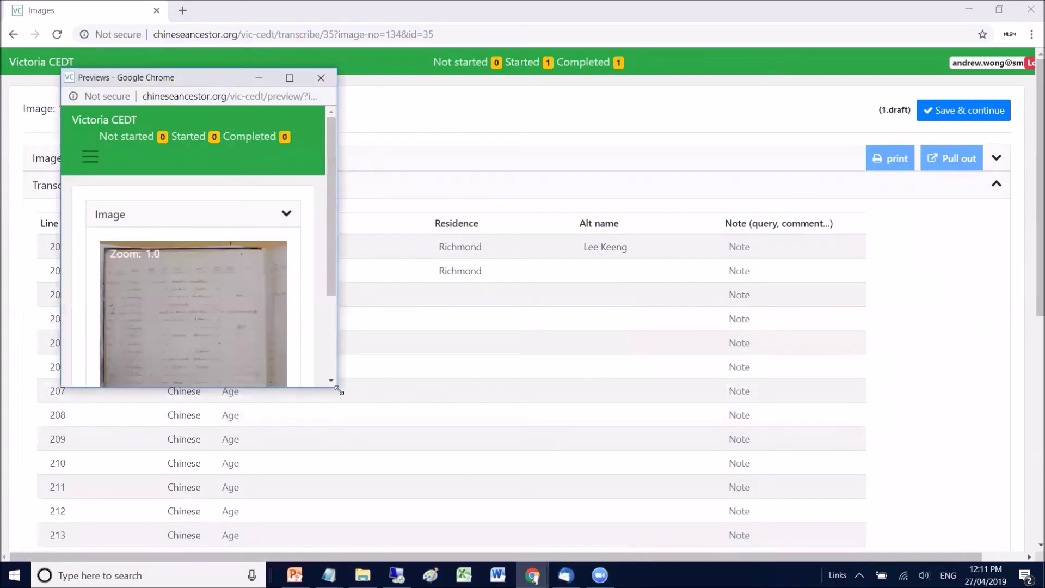
{"action": "left_click_drag", "start_coordinate": [338, 389], "coordinate": [562, 560]}
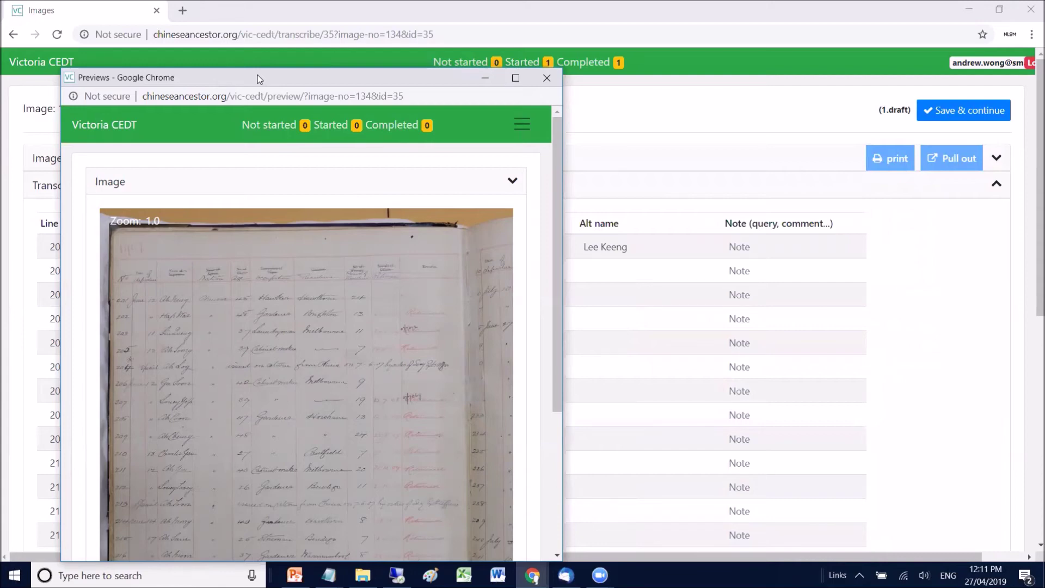
{"action": "left_click_drag", "start_coordinate": [258, 76], "coordinate": [203, 32]}
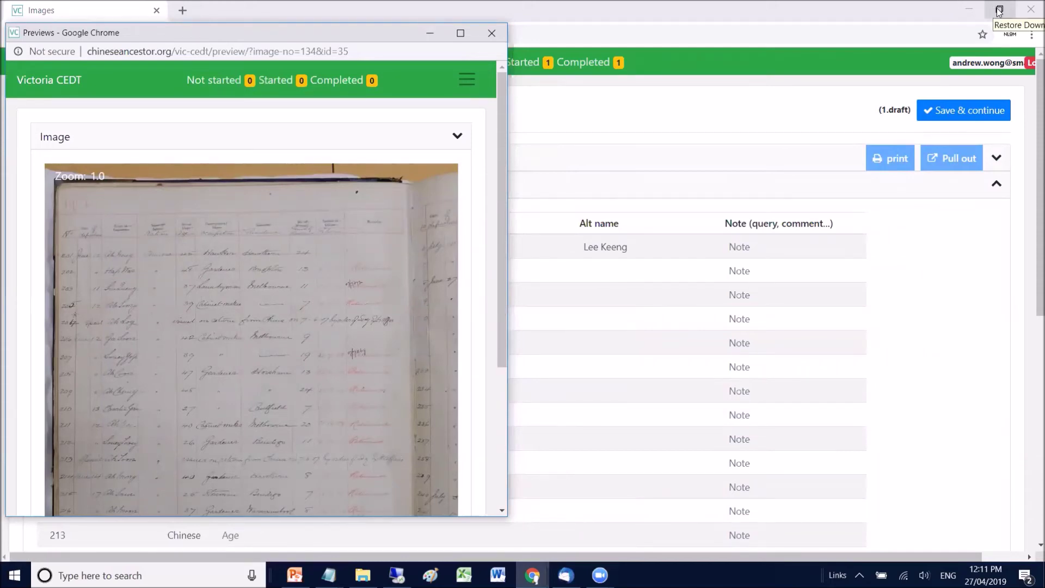
- Restore the transcription window to a smaller size and arrange it side by side with the preview window, both extended down to the taskbar
{"action": "left_click", "coordinate": [998, 11]}
{"action": "left_click", "coordinate": [306, 27]}
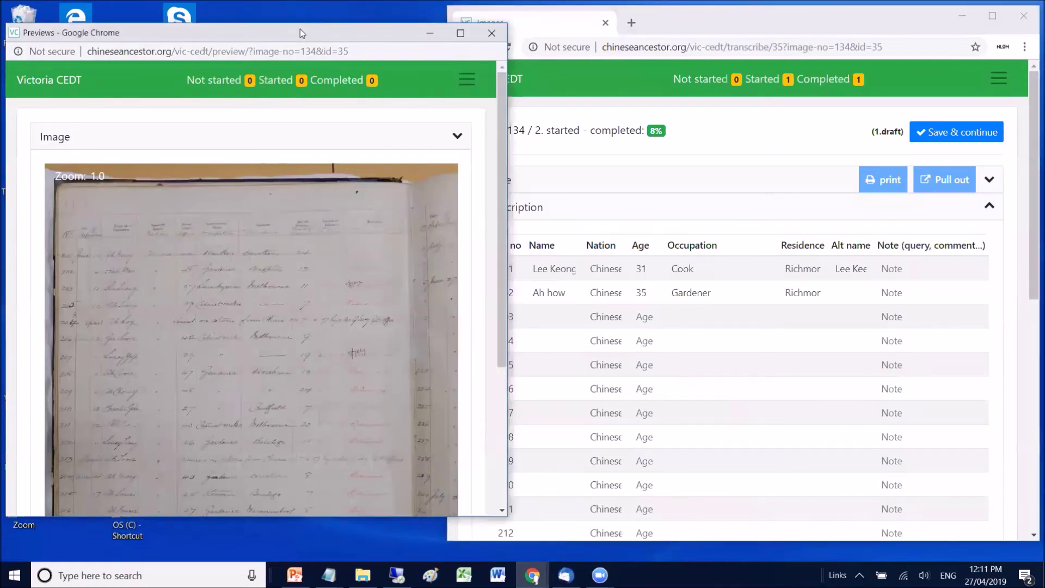
{"action": "left_click_drag", "start_coordinate": [301, 31], "coordinate": [295, 7]}
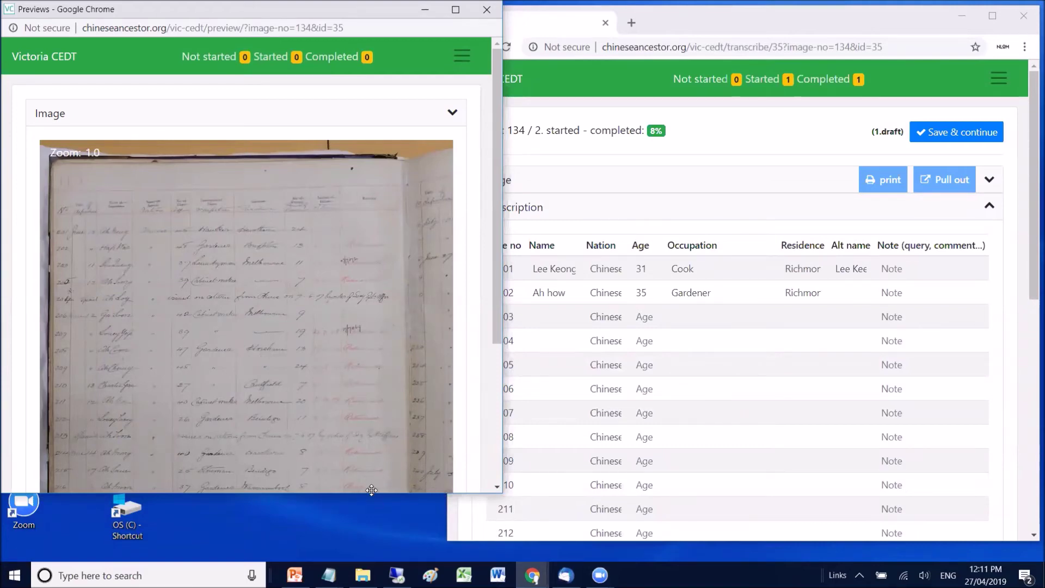
{"action": "left_click_drag", "start_coordinate": [367, 494], "coordinate": [366, 566]}
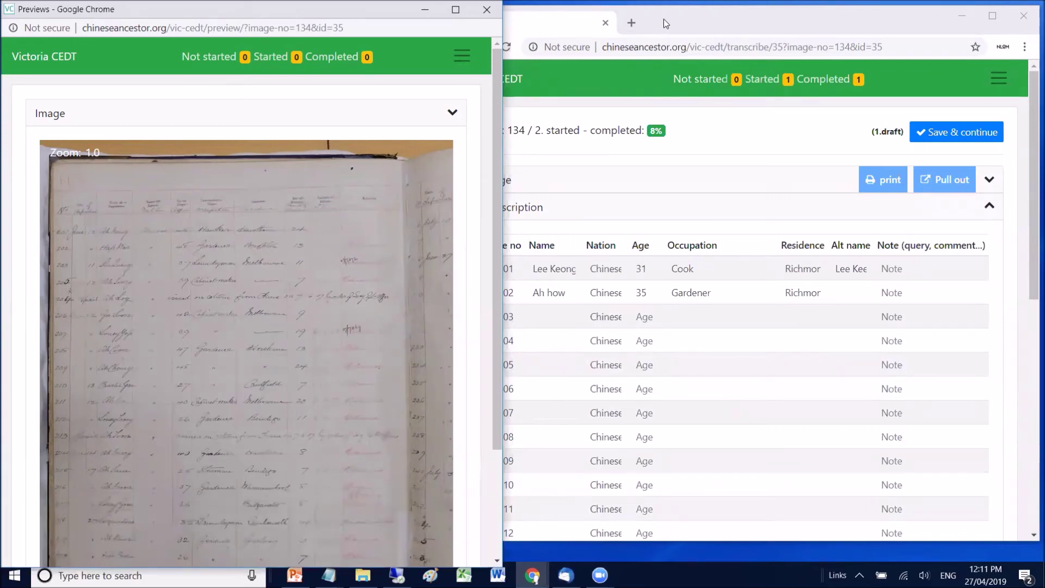
{"action": "left_click_drag", "start_coordinate": [664, 14], "coordinate": [676, 11]}
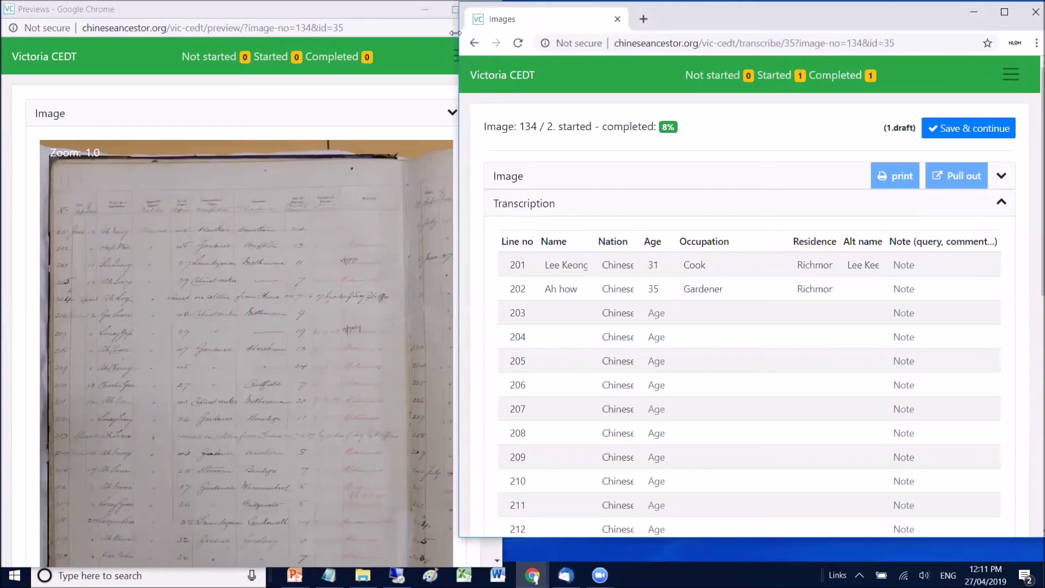
{"action": "left_click_drag", "start_coordinate": [455, 34], "coordinate": [495, 33]}
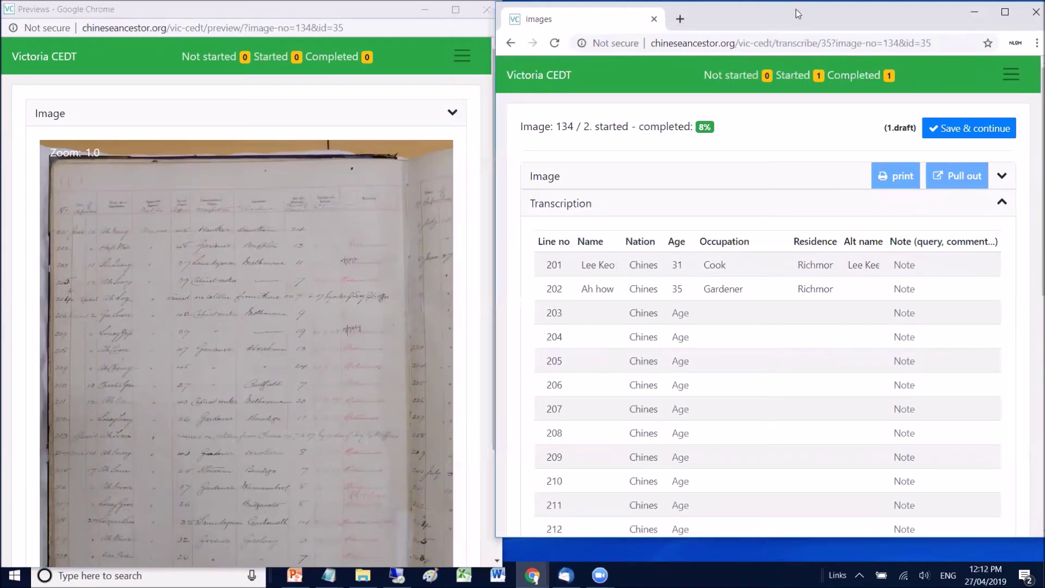
{"action": "left_click_drag", "start_coordinate": [752, 539], "coordinate": [743, 566]}
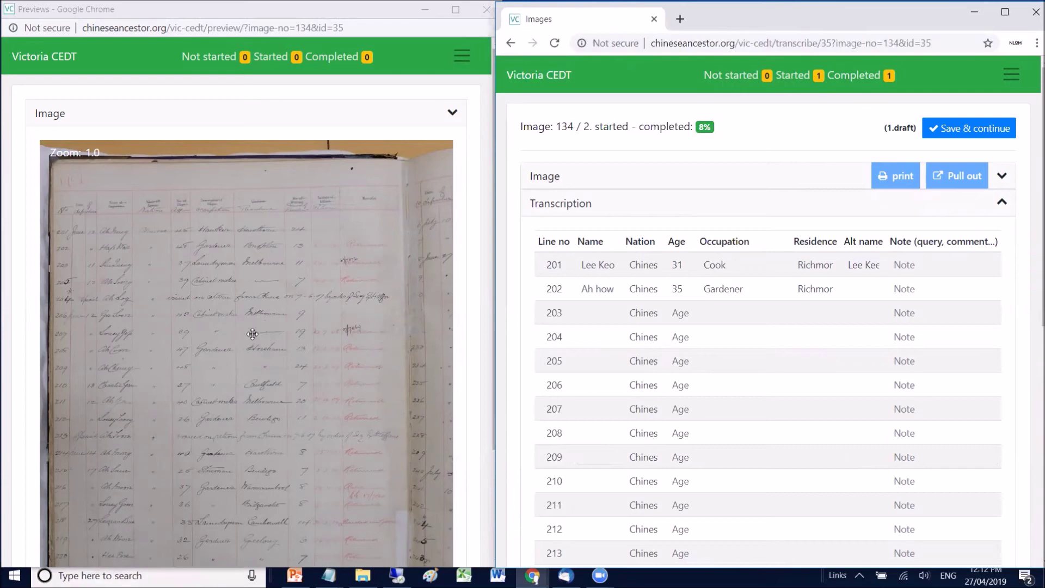
- Zoom the register image in the preview window to 1.6
{"action": "left_click", "coordinate": [228, 315]}
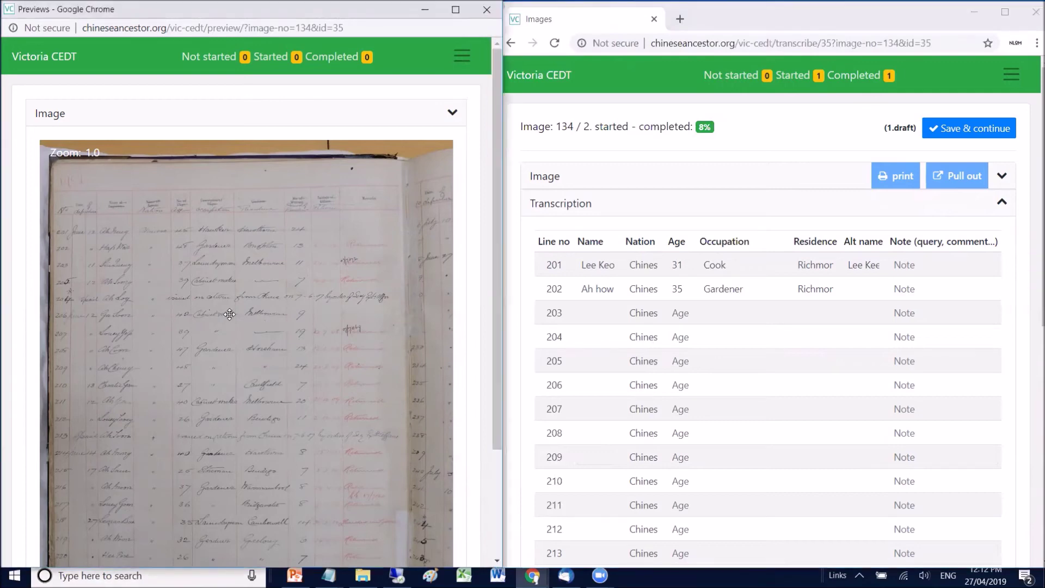
{"action": "scroll", "coordinate": [229, 315], "scroll_direction": "up", "scroll_amount": 4}
{"action": "scroll", "coordinate": [259, 268], "scroll_direction": "up", "scroll_amount": 2}
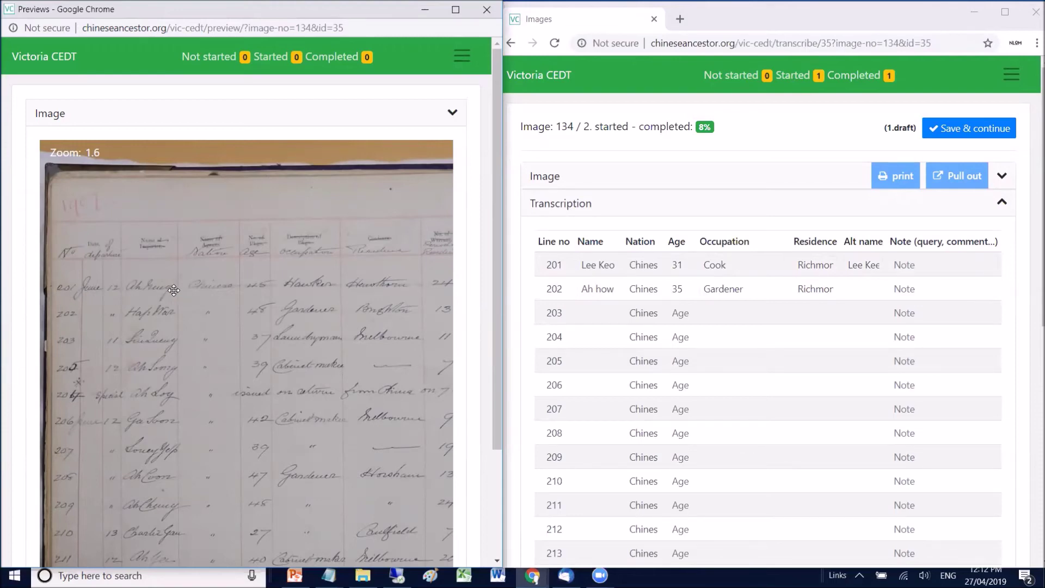
- Replace the name in line 201 with the one from register entry 201 and set the age to 45
{"action": "left_click", "coordinate": [584, 265]}
{"action": "left_click_drag", "start_coordinate": [583, 265], "coordinate": [626, 270]}
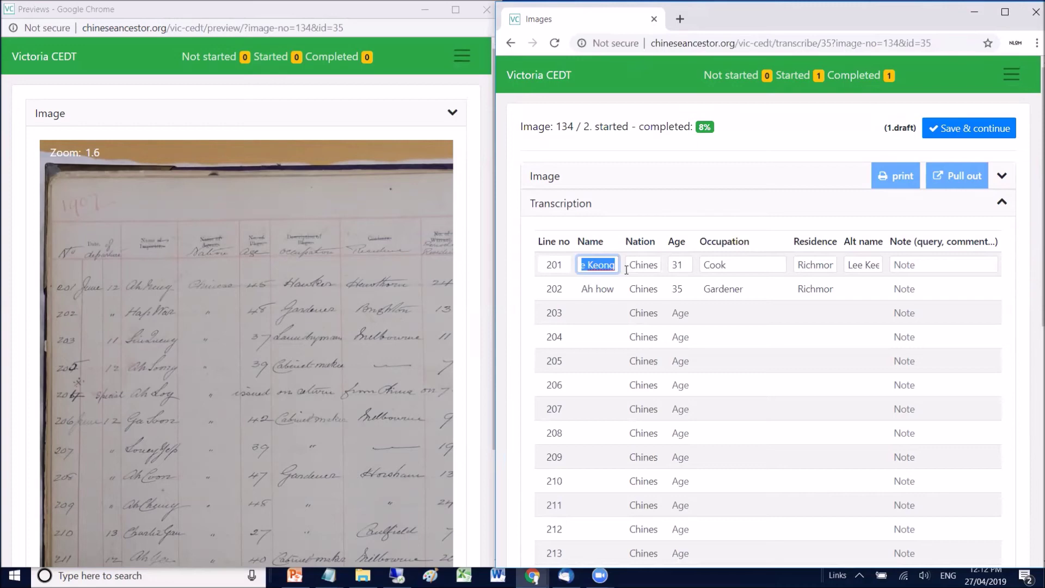
{"action": "type", "text": "Ah Hing"}
{"action": "key", "text": "Tab"}
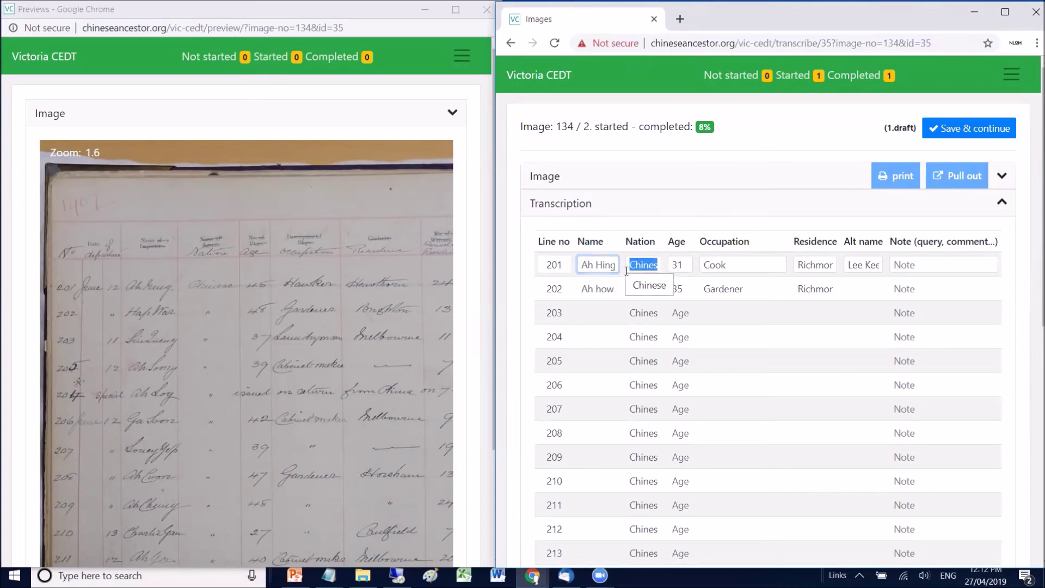
{"action": "key", "text": "Tab"}
{"action": "type", "text": "45"}
- Set the occupation in line 201 to Hawker from the suggestions matching "Haw"
{"action": "key", "text": "Tab"}
{"action": "type", "text": "Haw"}
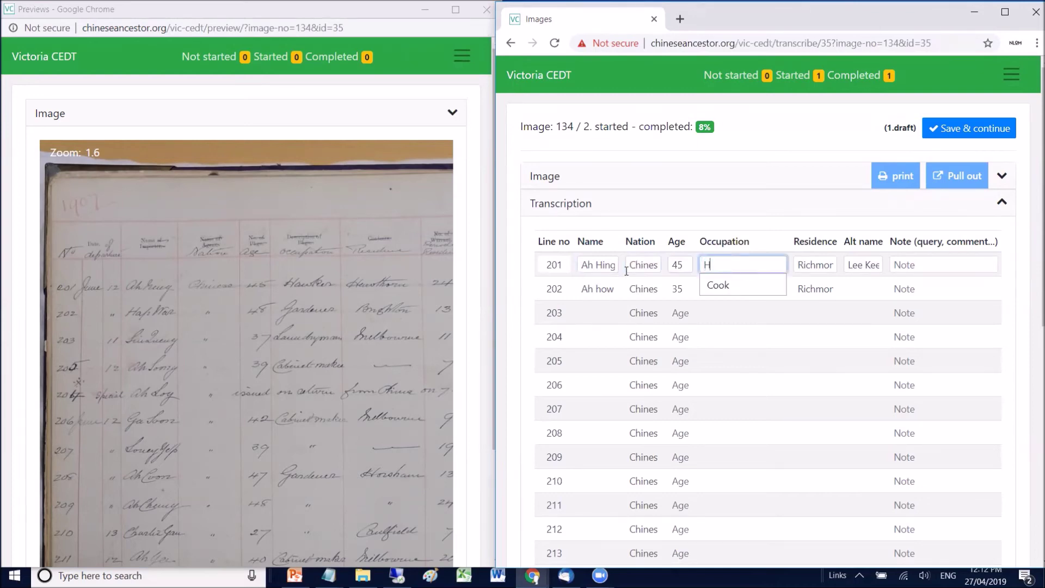
{"action": "key", "text": "Down"}
{"action": "key", "text": "Down"}
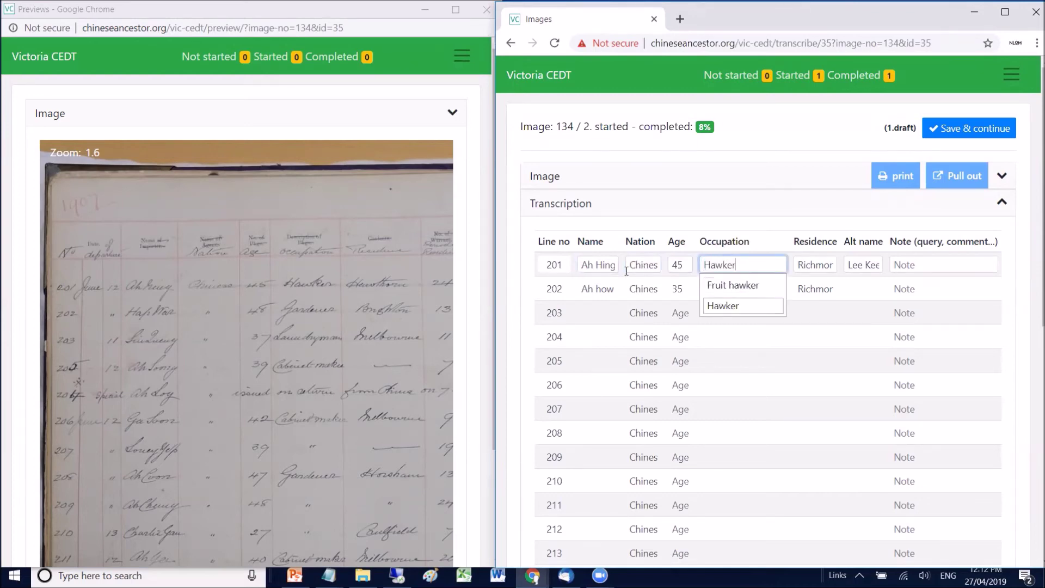
{"action": "key", "text": "Tab"}
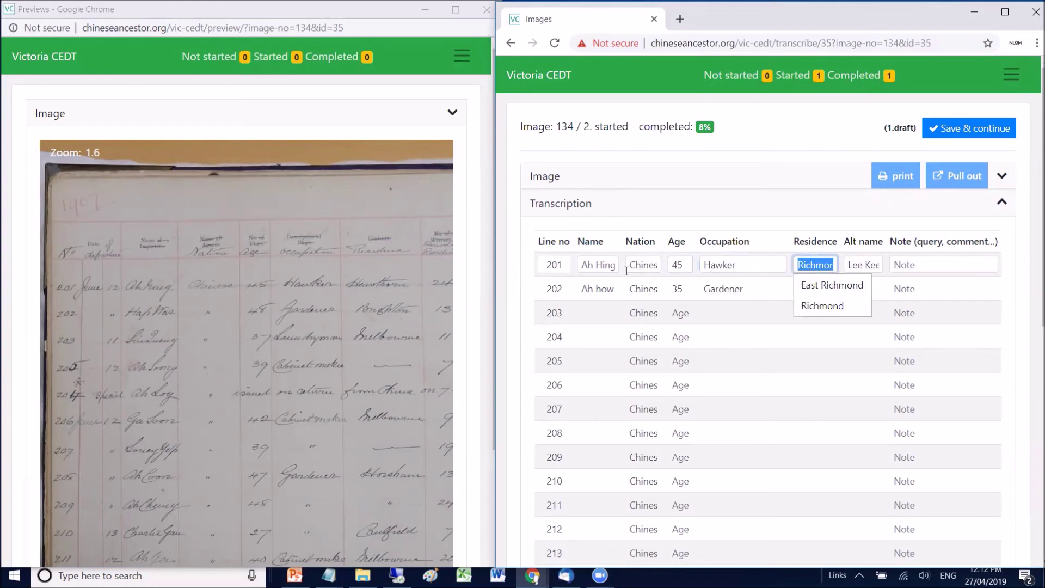
- Set the residence in line 201 to Hawthorn from the suggestions for "hawt", and replace the alternative name with another reading of entry 201
{"action": "type", "text": "hawt"}
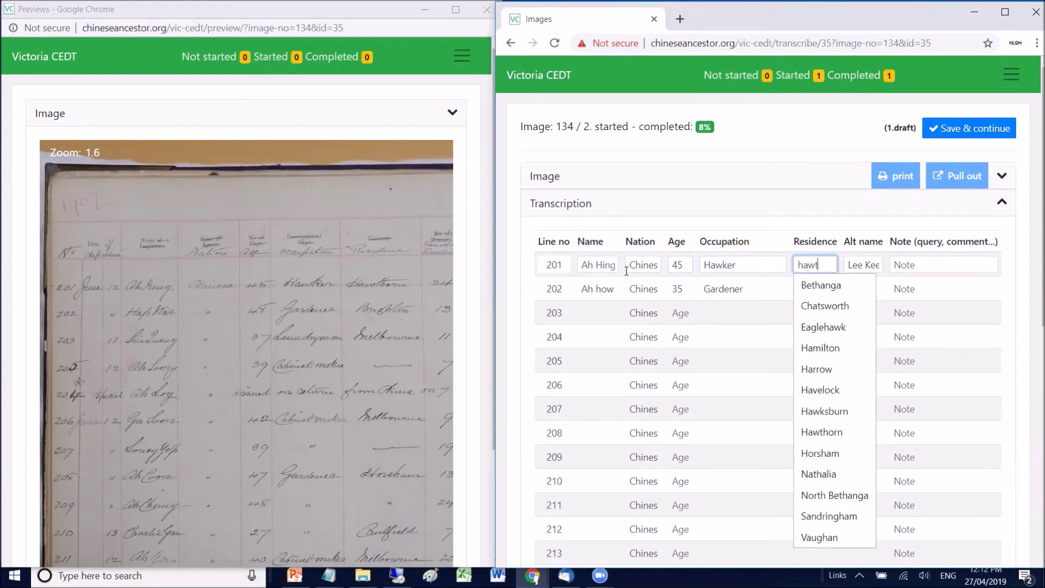
{"action": "key", "text": "Down"}
{"action": "key", "text": "Tab"}
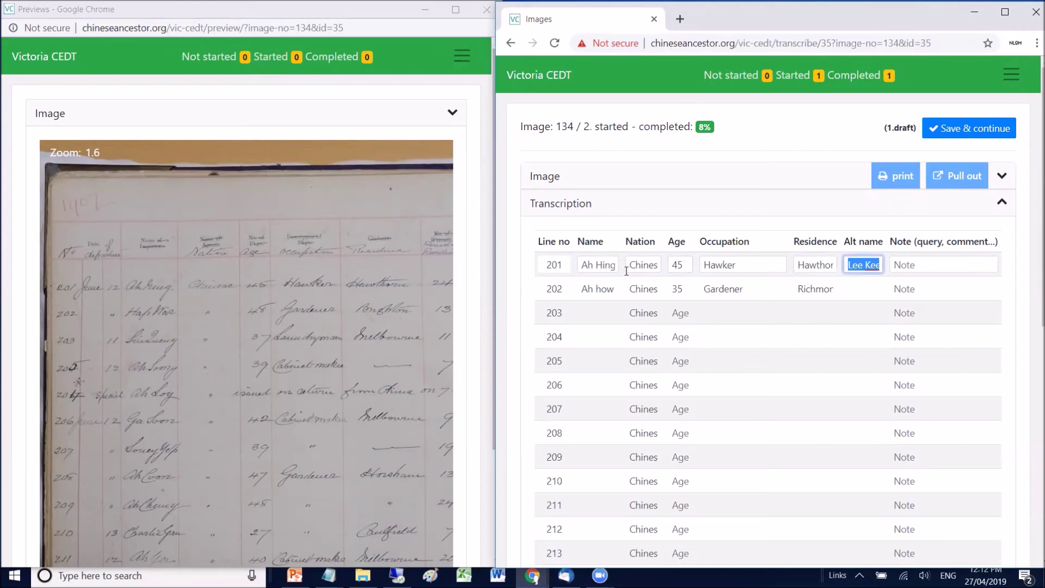
{"action": "type", "text": "Ah Sing"}
{"action": "key", "text": "Tab"}
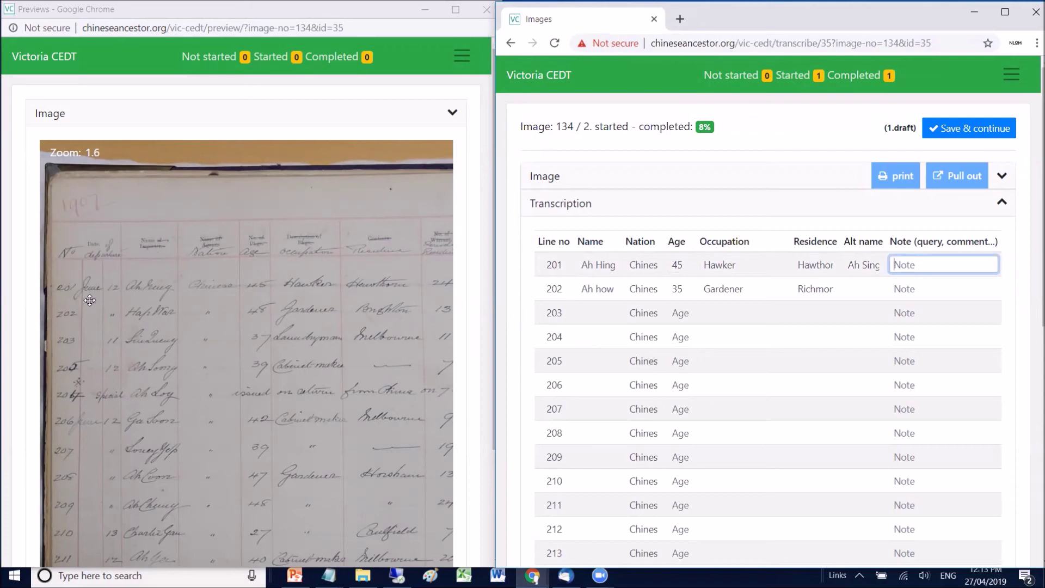
- Replace the name in line 202 with the one from register entry 202 and set the age to 48
{"action": "key", "text": "Tab"}
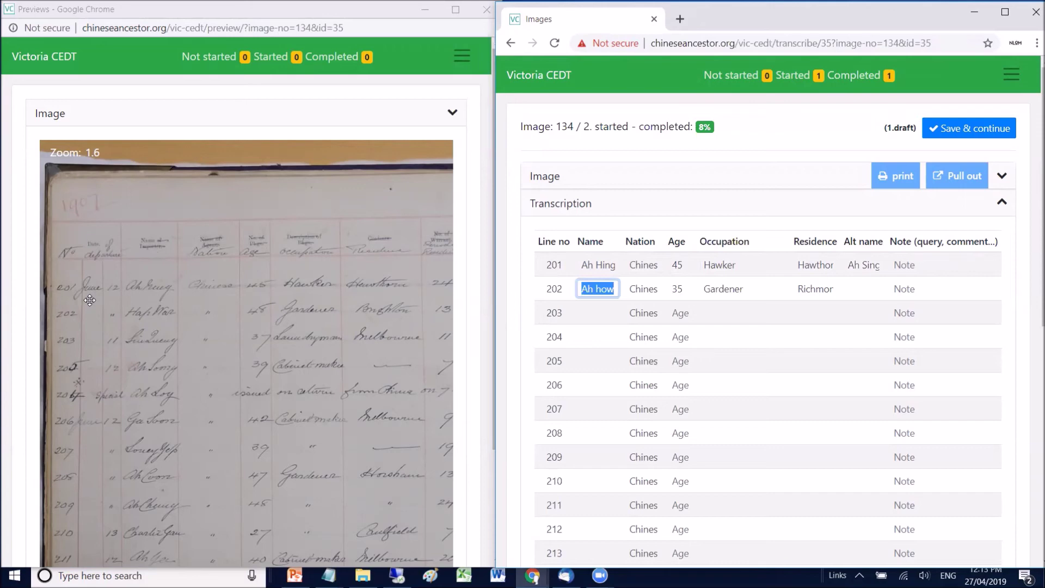
{"action": "type", "text": "Hap Wah"}
{"action": "key", "text": "Tab"}
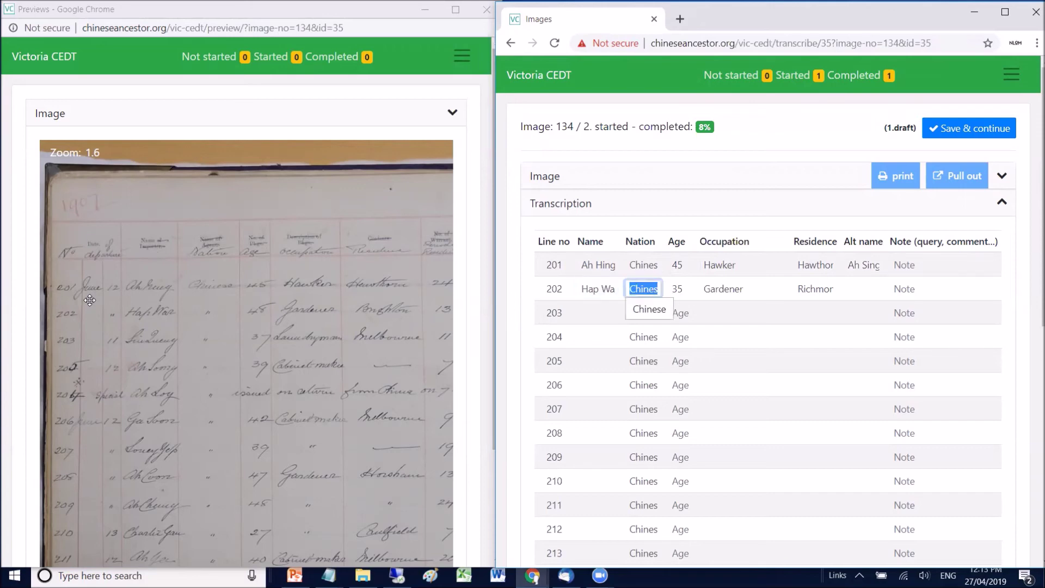
{"action": "key", "text": "Tab"}
{"action": "type", "text": "48"}
{"action": "key", "text": "Tab"}
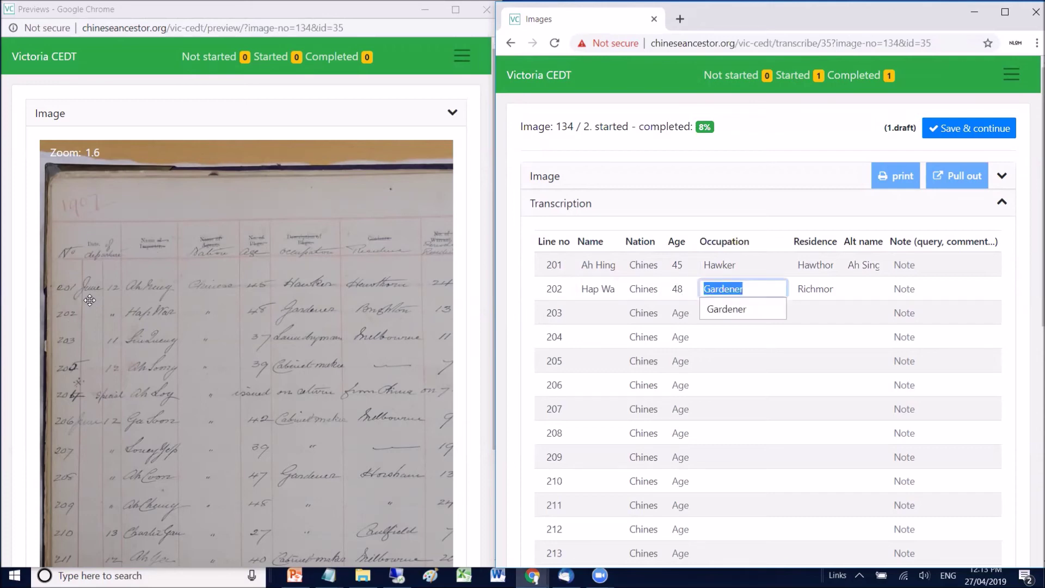
- Enter Gardener as the occupation in line 202 and choose Brighton as the residence, leaving the alternative name and note blank
{"action": "type", "text": "Gardener"}
{"action": "key", "text": "Tab"}
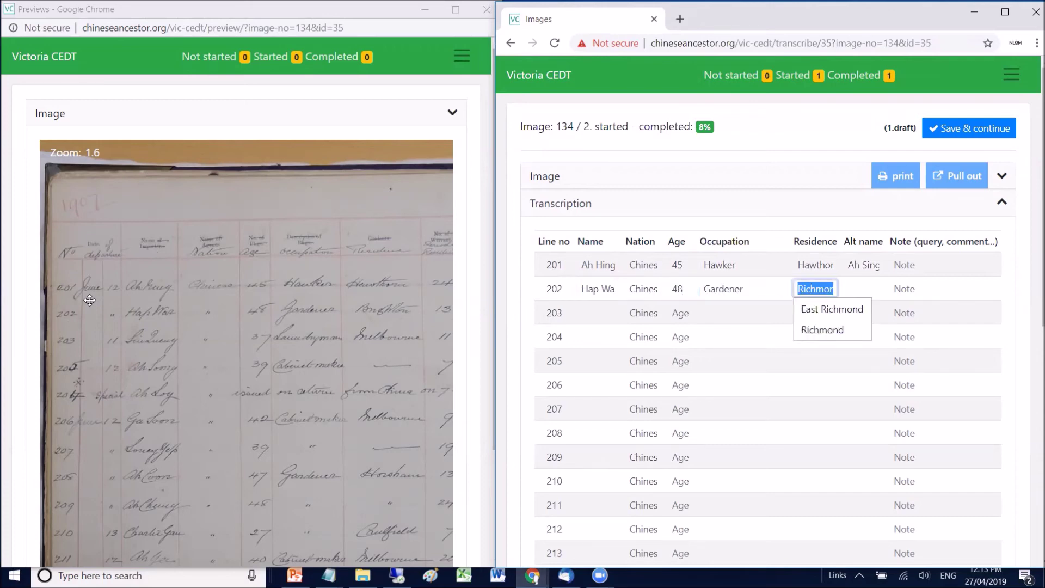
{"action": "type", "text": "Br"}
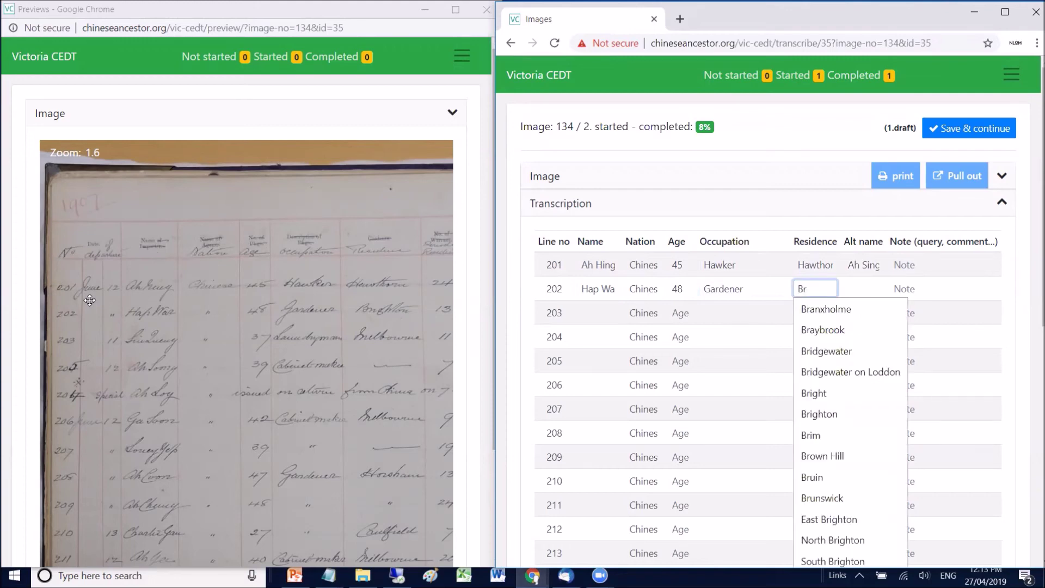
{"action": "type", "text": "ig"}
{"action": "key", "text": "Down"}
{"action": "key", "text": "Down"}
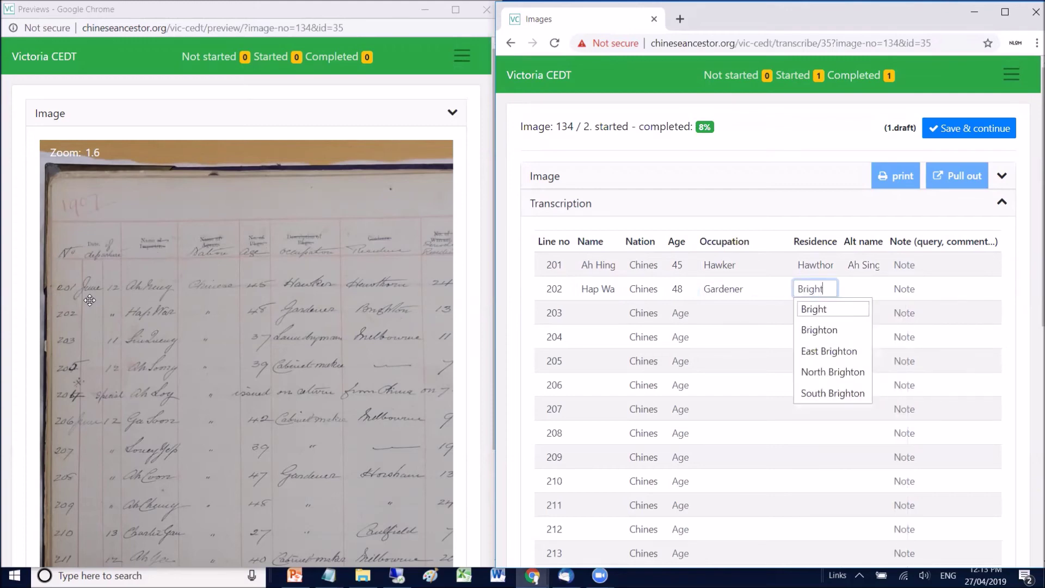
{"action": "key", "text": "Tab"}
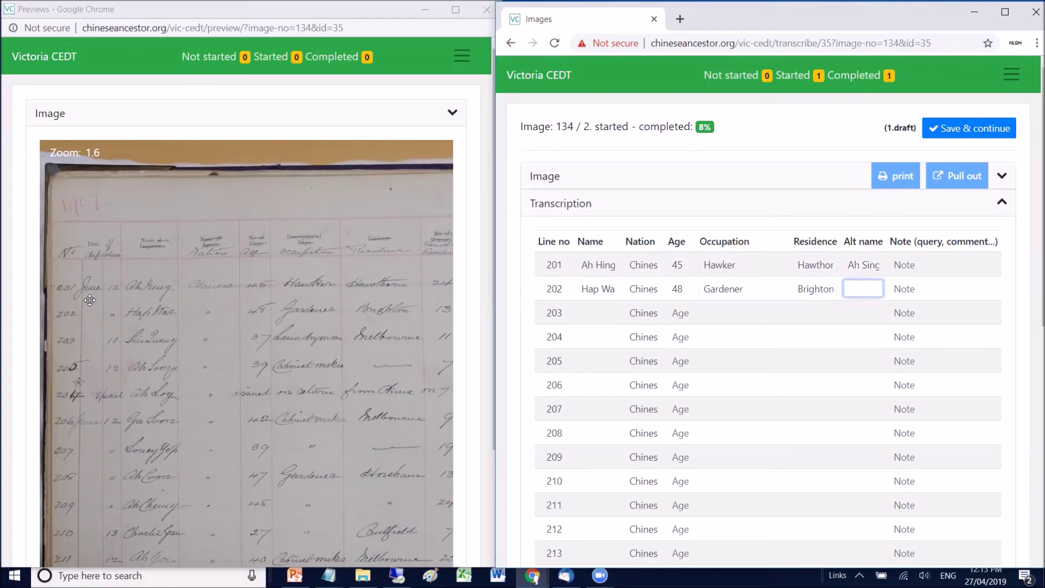
{"action": "key", "text": "Tab"}
{"action": "key", "text": "Tab"}
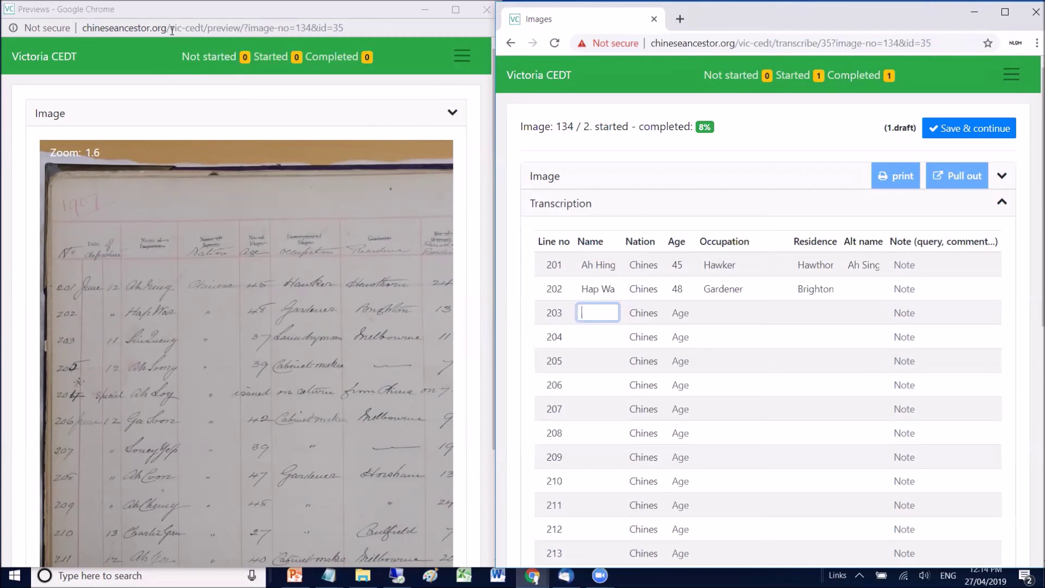
- Maximize the transcription window, then expand the register image section above the table and collapse it again
{"action": "left_click", "coordinate": [1004, 12]}
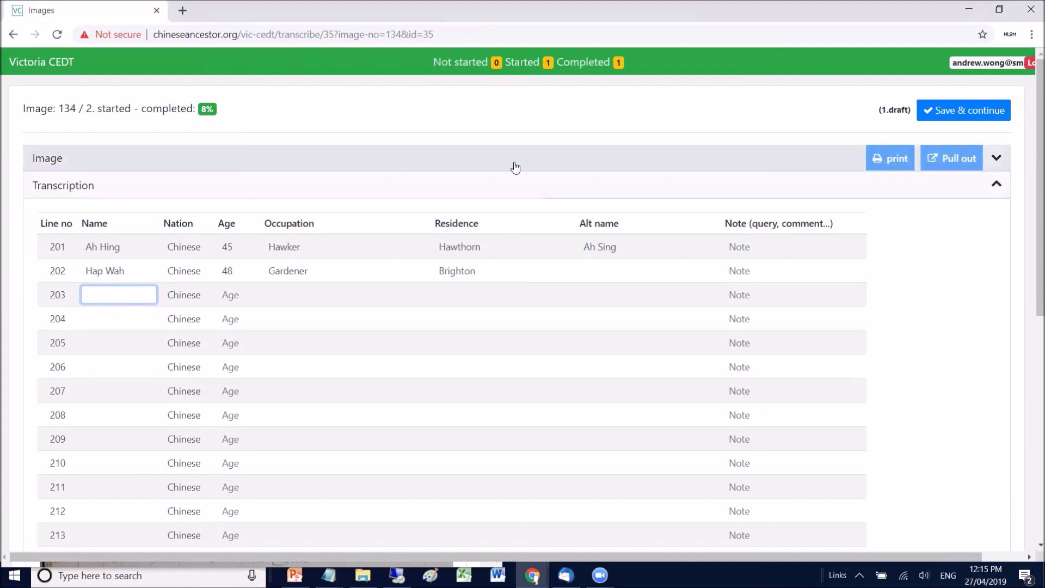
{"action": "left_click", "coordinate": [996, 159]}
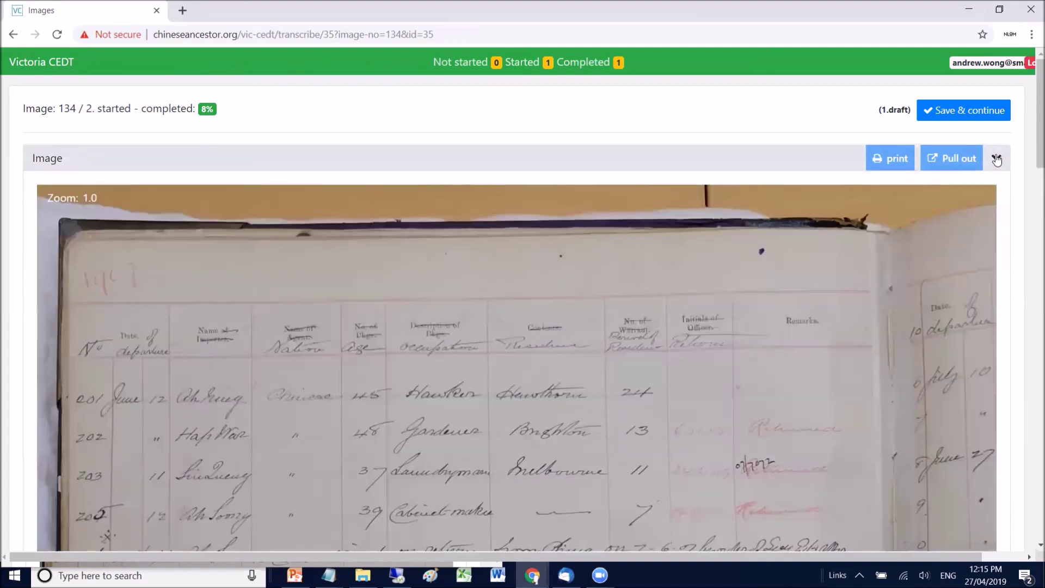
{"action": "left_click", "coordinate": [997, 158]}
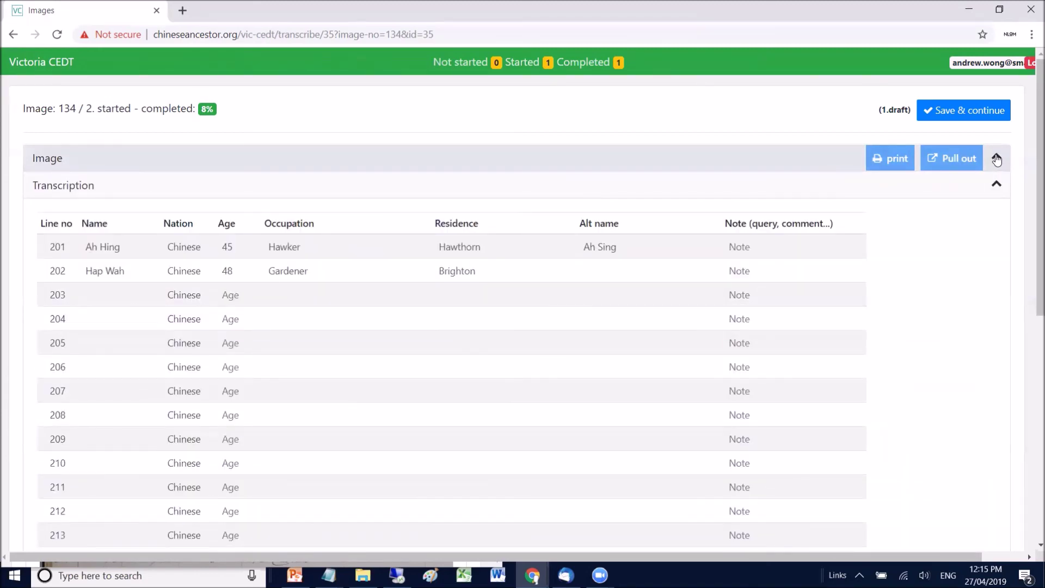
{"action": "left_click", "coordinate": [997, 159]}
{"action": "left_click", "coordinate": [996, 158]}
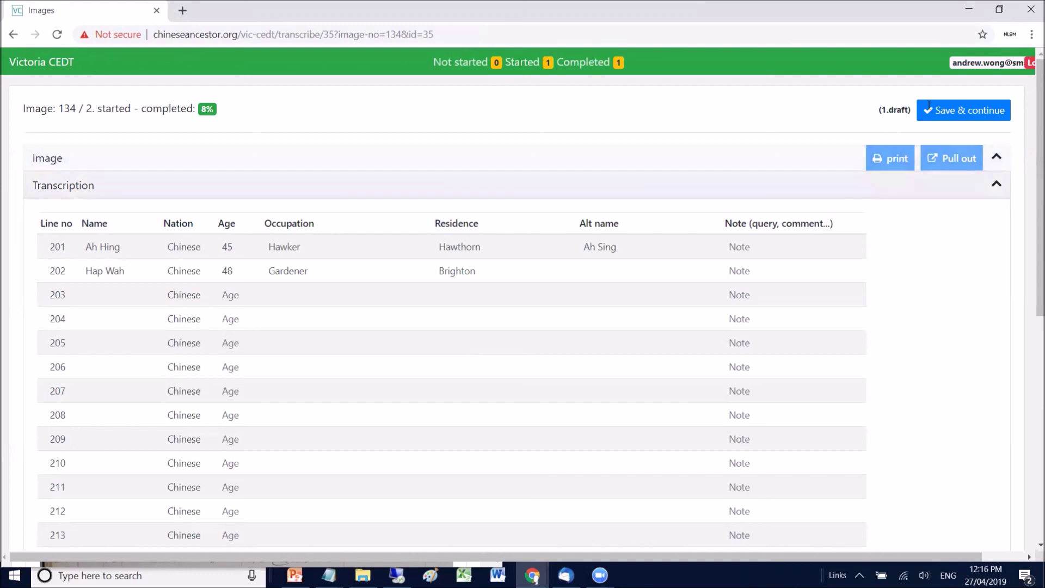
- Save the transcription draft of image 134 and return to the Victoria CEDT project home page
{"action": "left_click", "coordinate": [967, 116]}
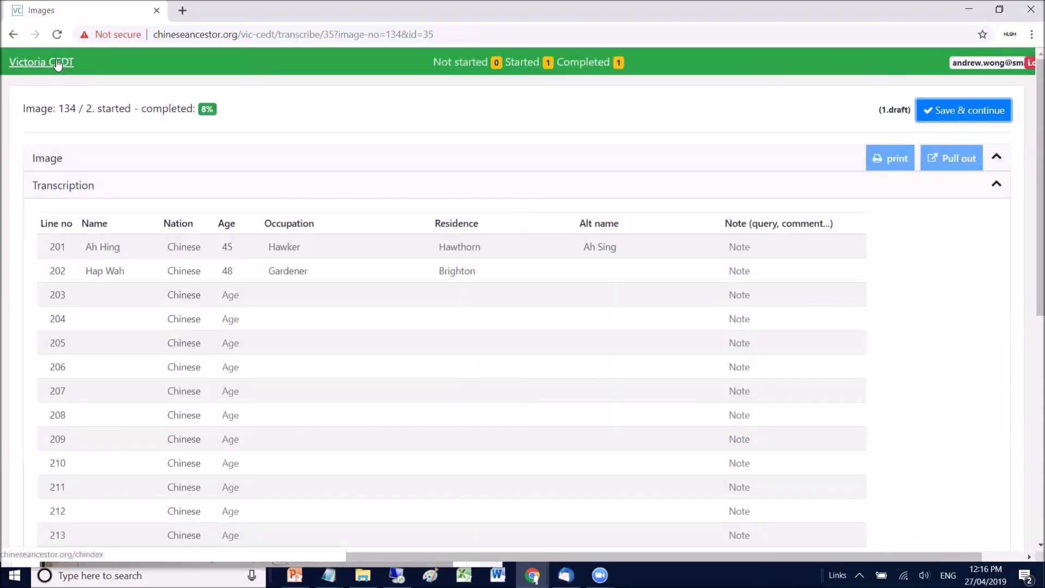
{"action": "left_click", "coordinate": [57, 62]}
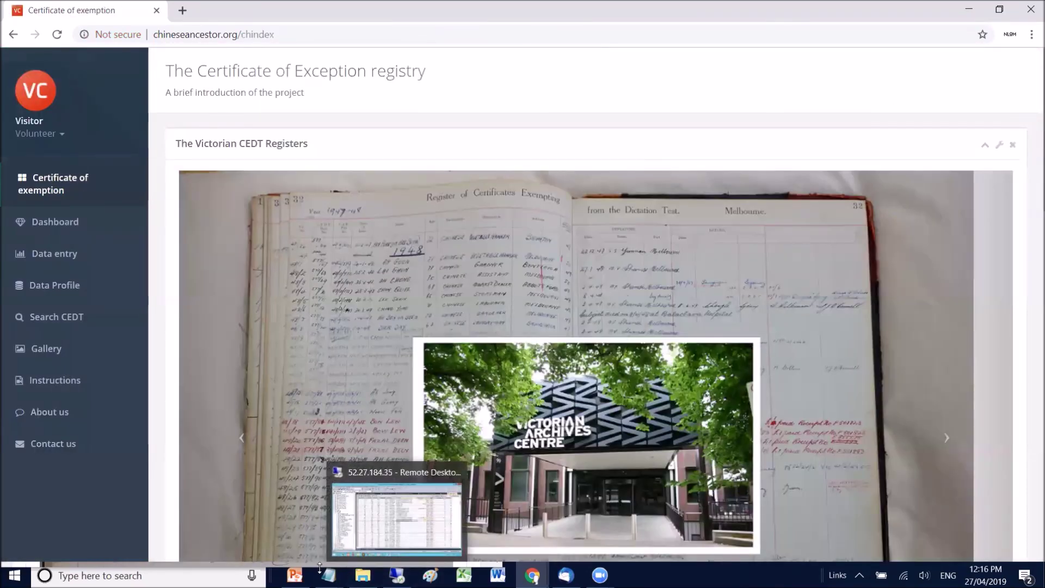
- Switch to the Instruction01-video-190427 presentation in PowerPoint and start the slide show from the "Next step" slide
{"action": "mouse_move", "coordinate": [294, 575]}
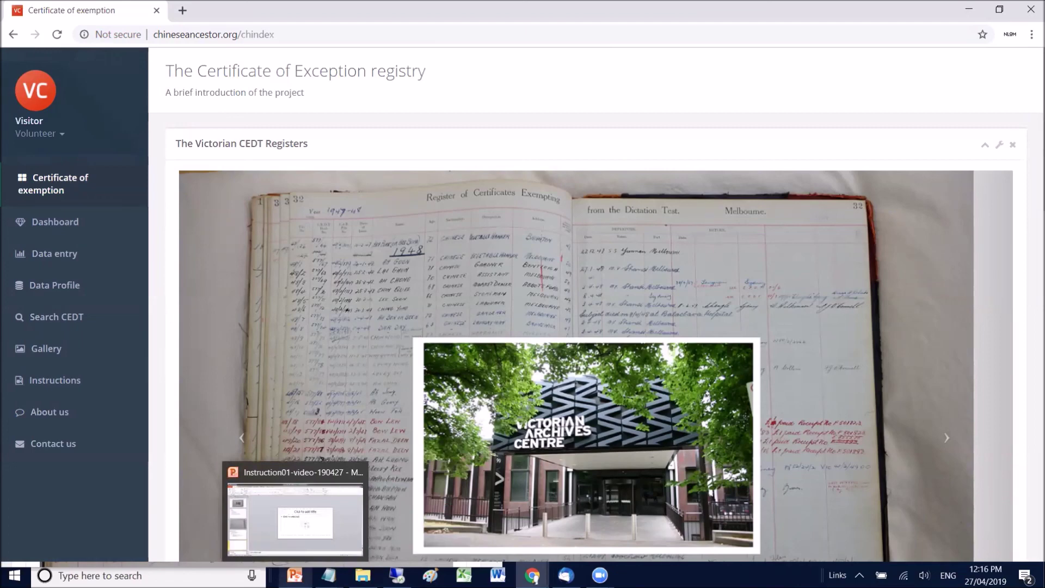
{"action": "left_click", "coordinate": [295, 530]}
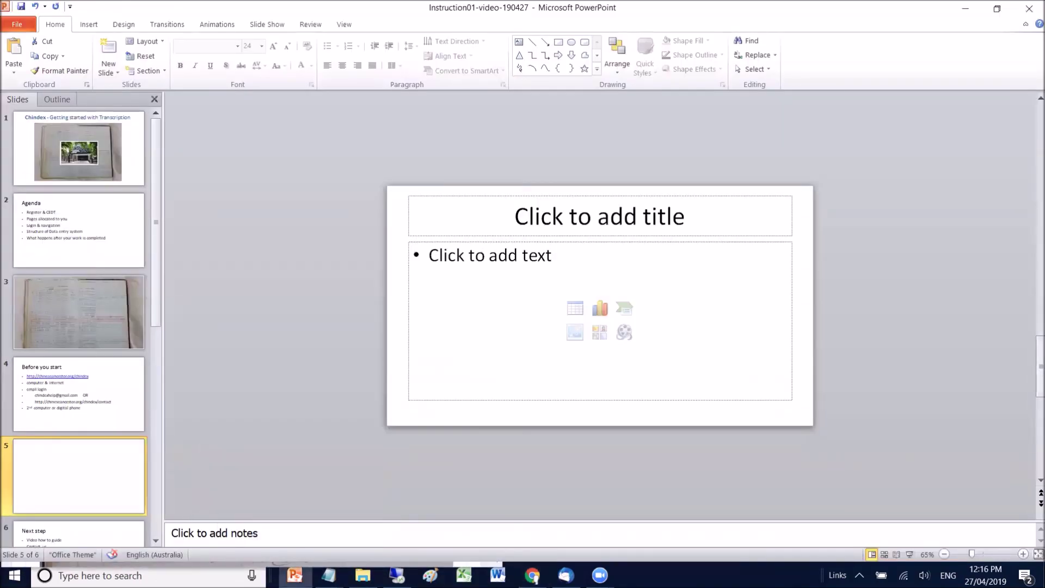
{"action": "left_click", "coordinate": [117, 526]}
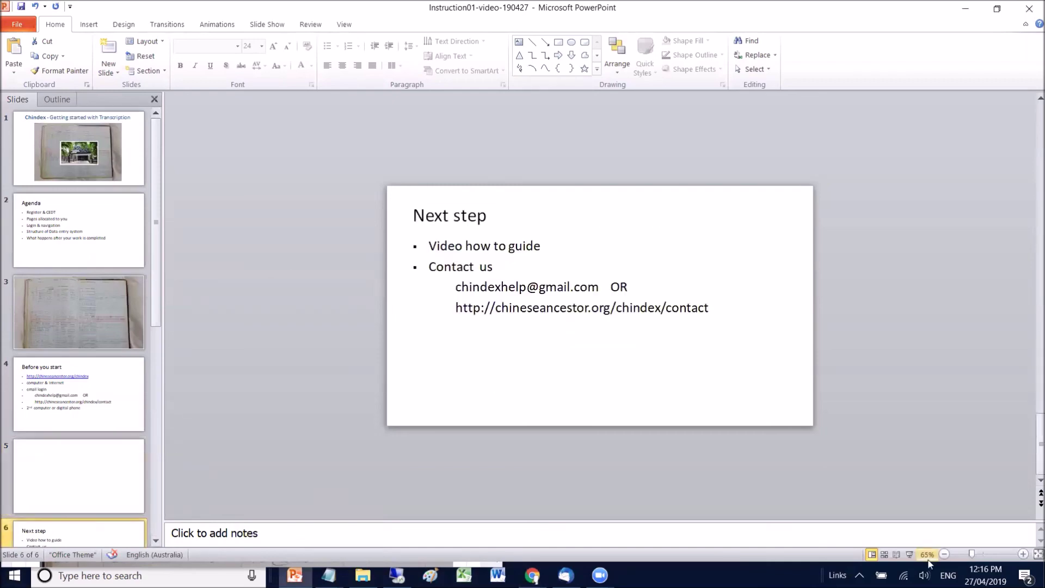
{"action": "left_click", "coordinate": [909, 554]}
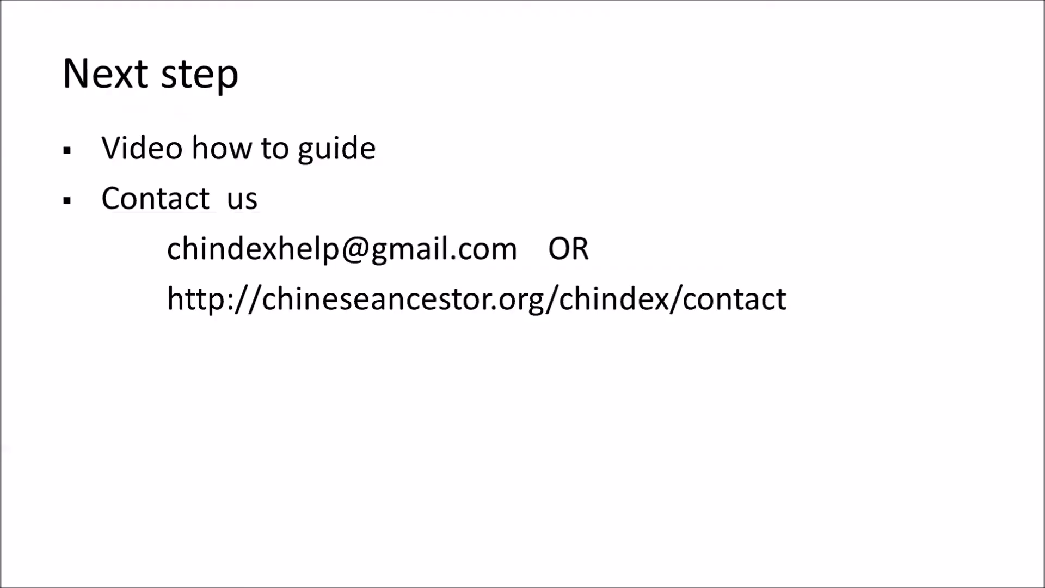